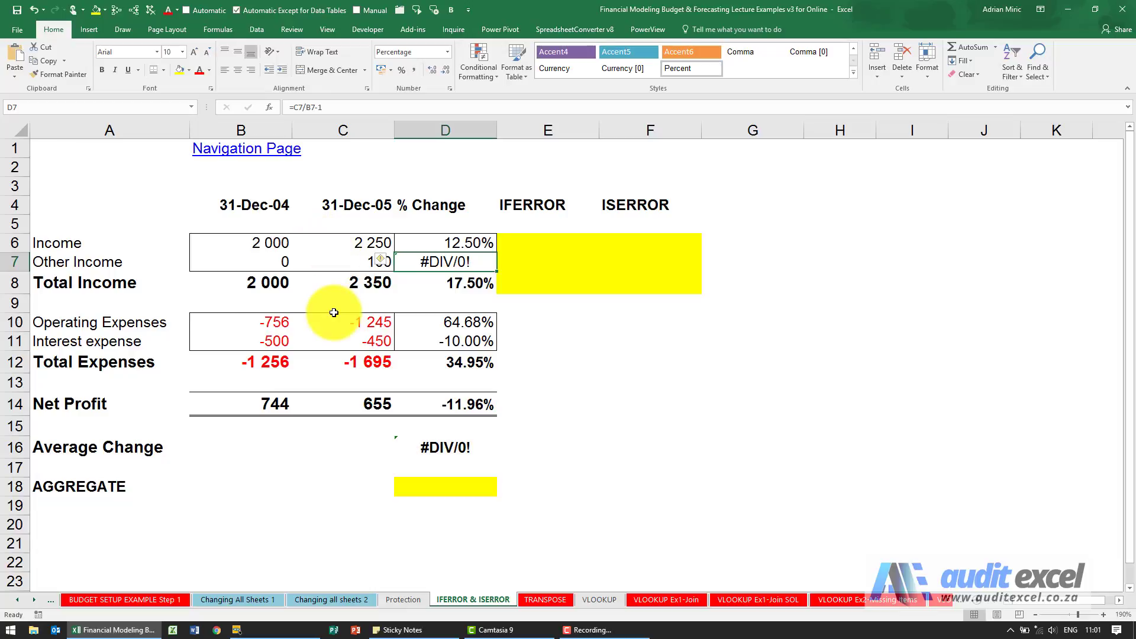
# Inspect the Other Income % Change and Average Change formulas, tracing precedents to find the #DIV/0! source
pyautogui.click(354, 263)
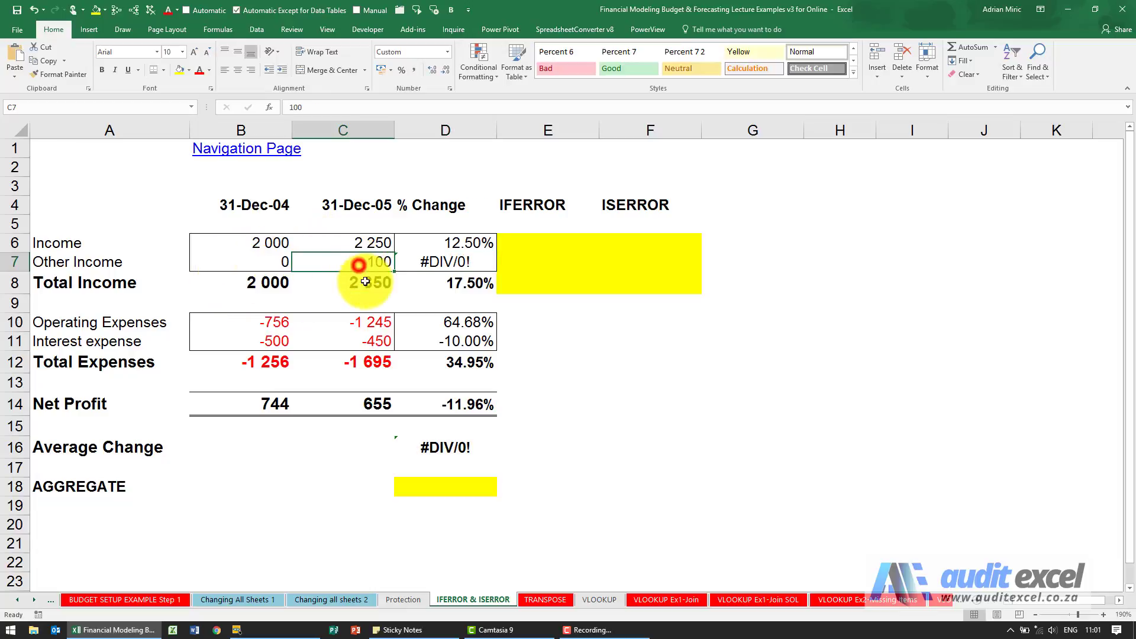
pyautogui.click(446, 260)
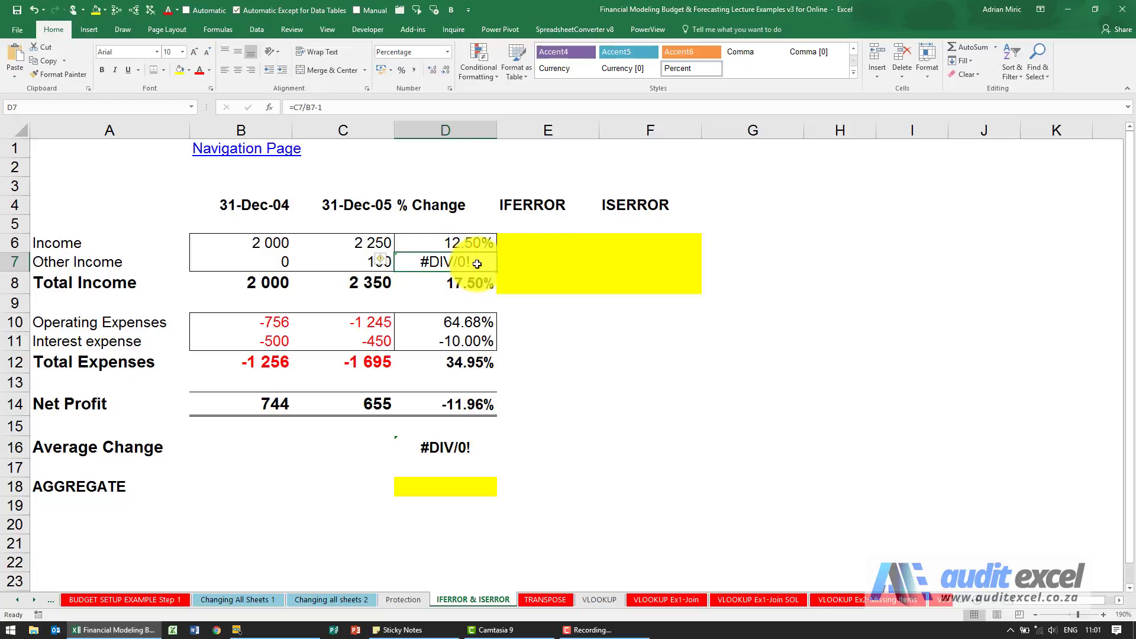
pyautogui.click(281, 263)
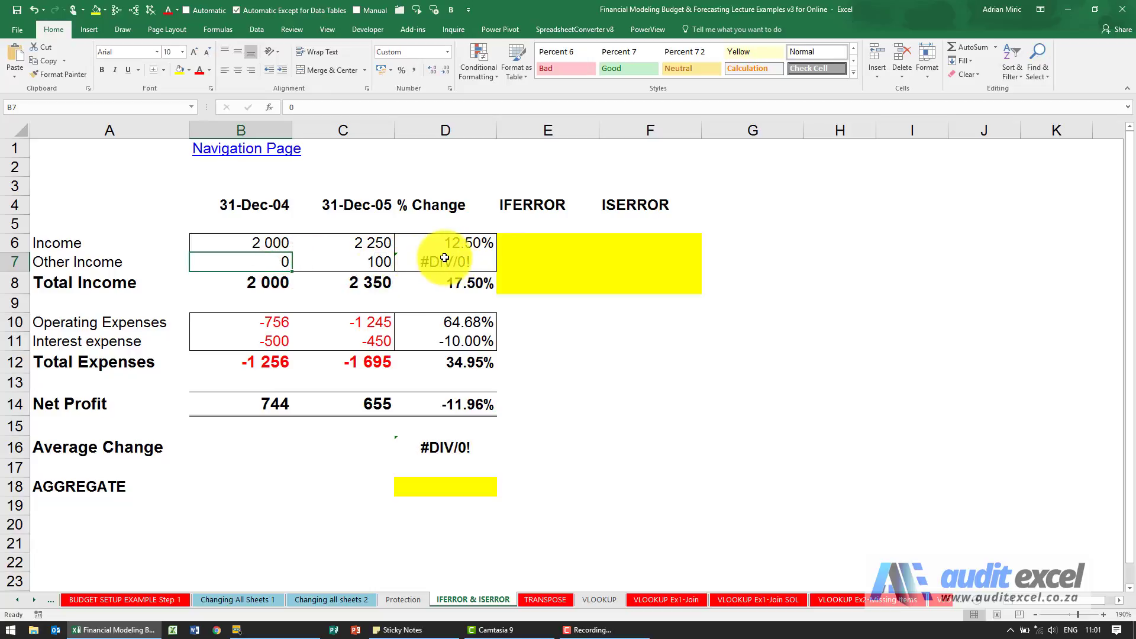
pyautogui.click(444, 259)
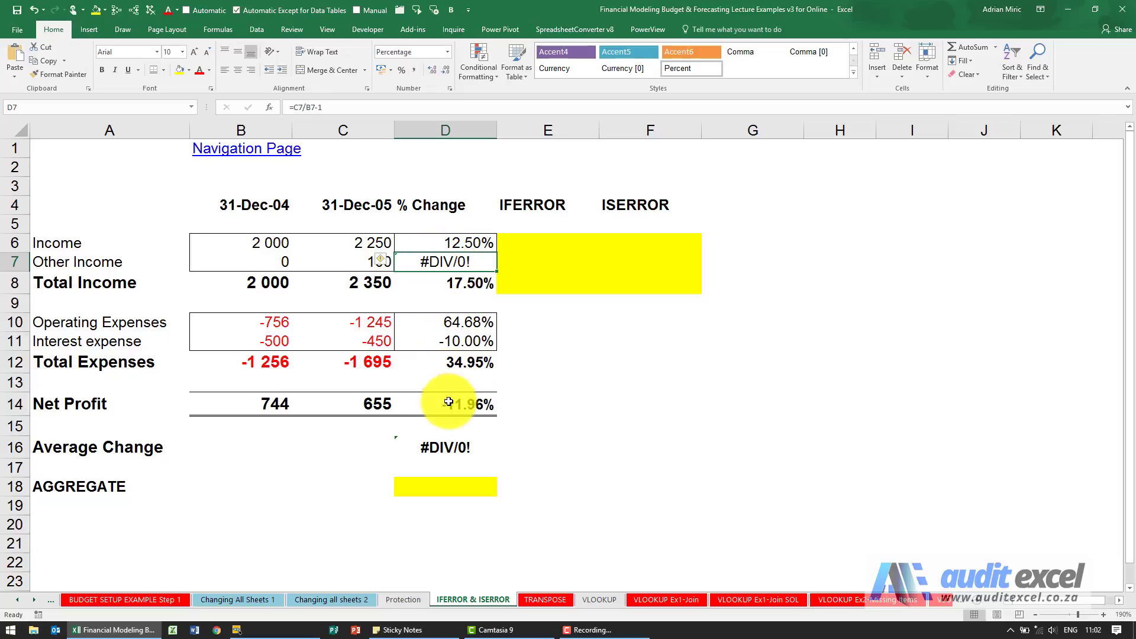
pyautogui.click(445, 444)
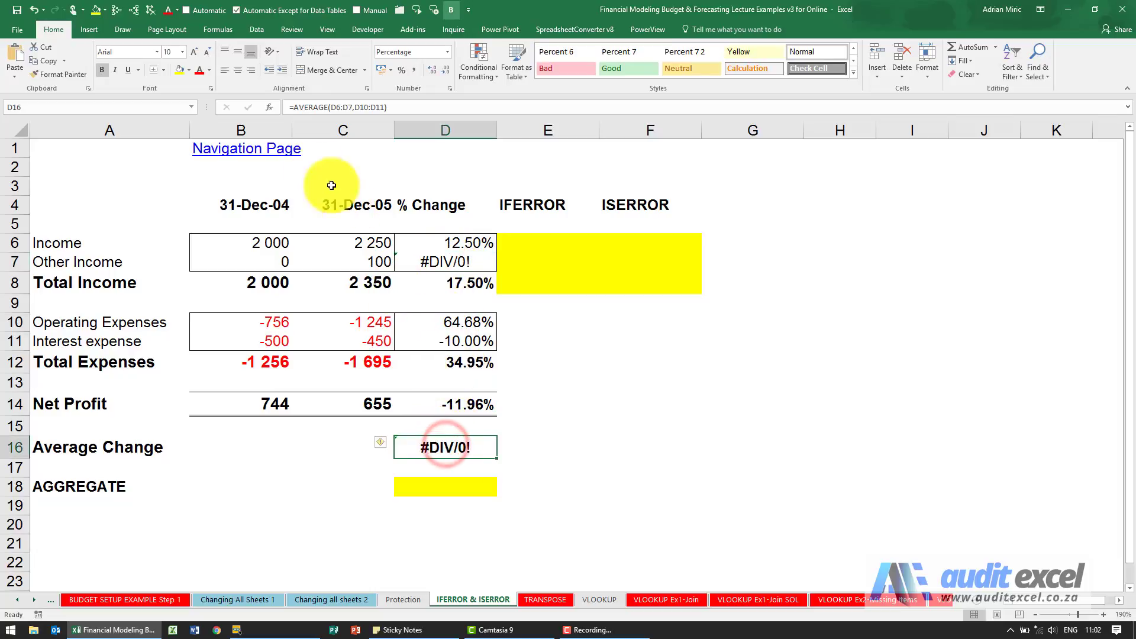
pyautogui.click(116, 15)
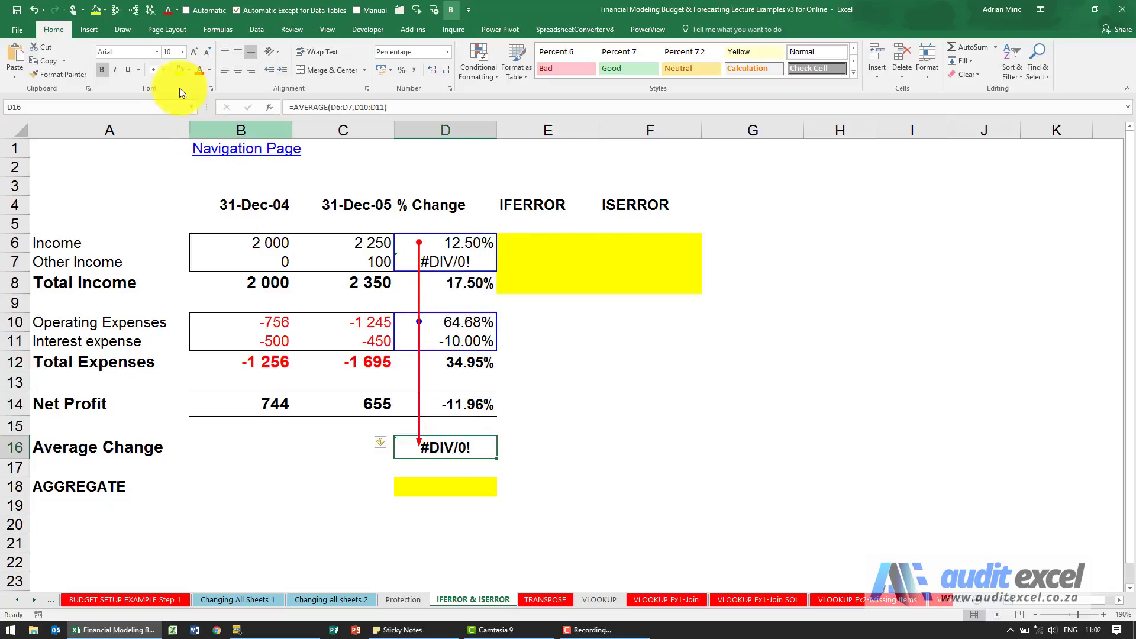
pyautogui.click(144, 12)
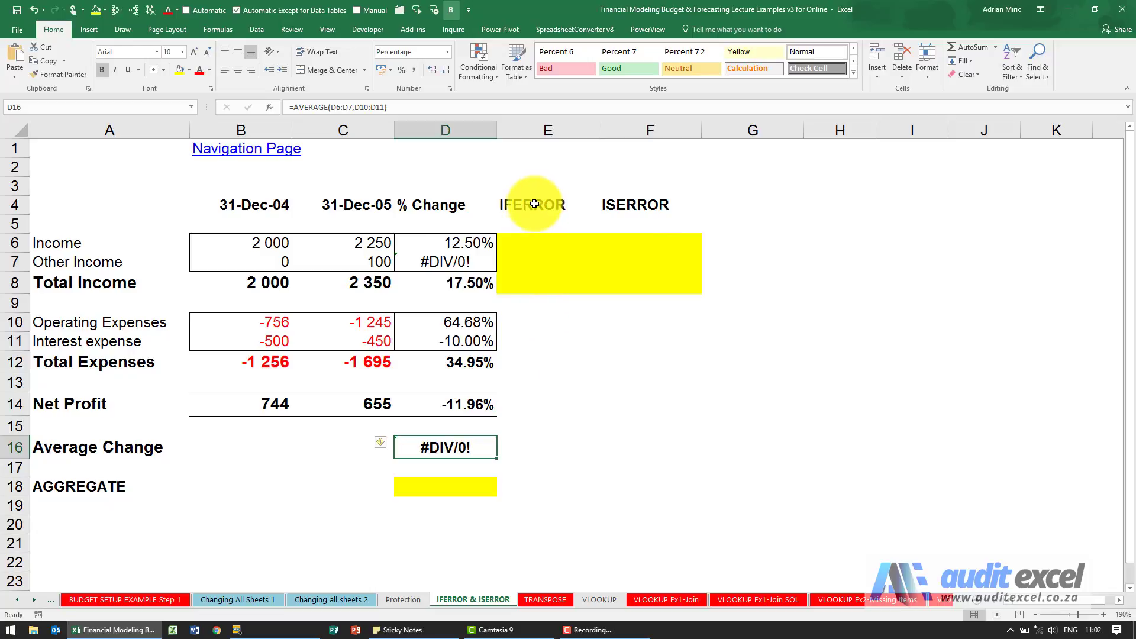
# Enter =IFERROR(D6,0) in E6 through Insert Function, returning 12.50%
pyautogui.click(539, 240)
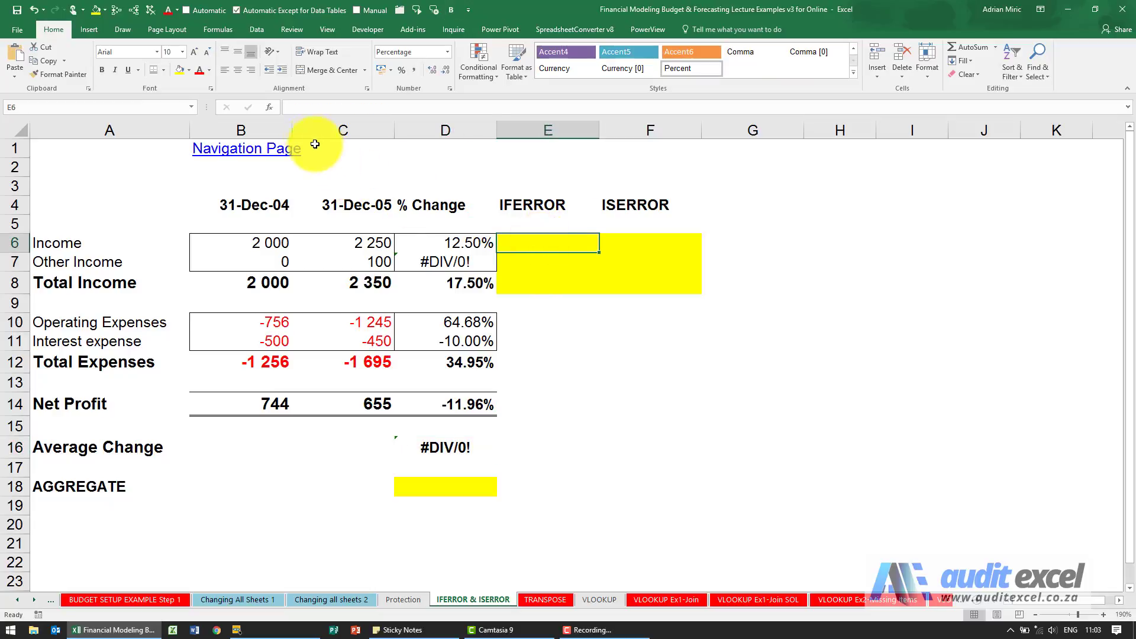
pyautogui.click(266, 107)
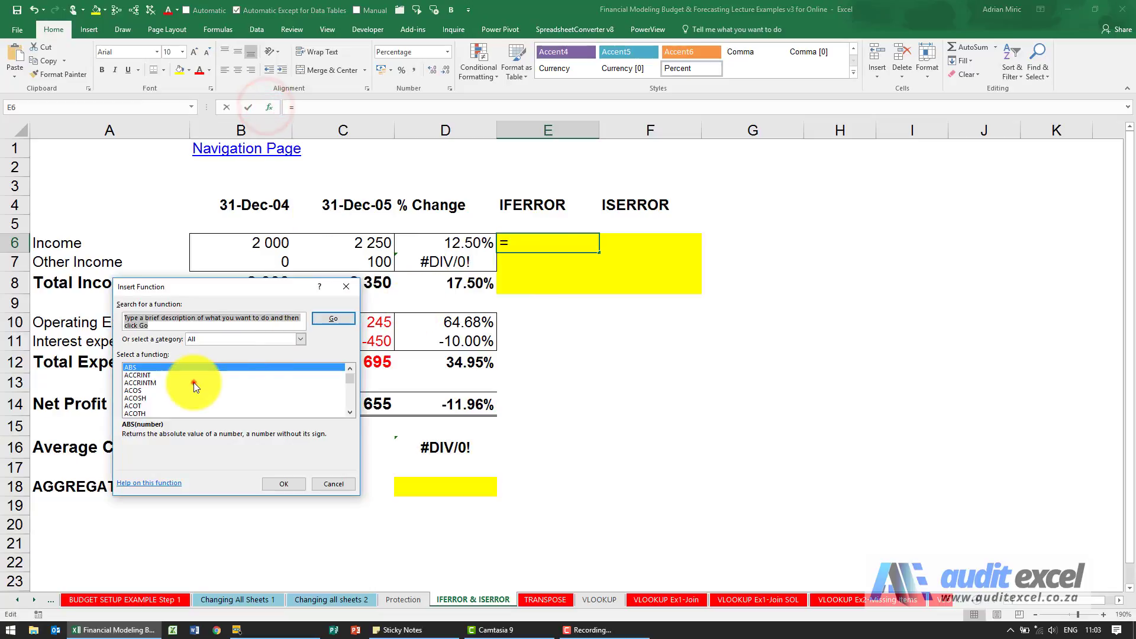
pyautogui.click(193, 382)
pyautogui.write('iferror')
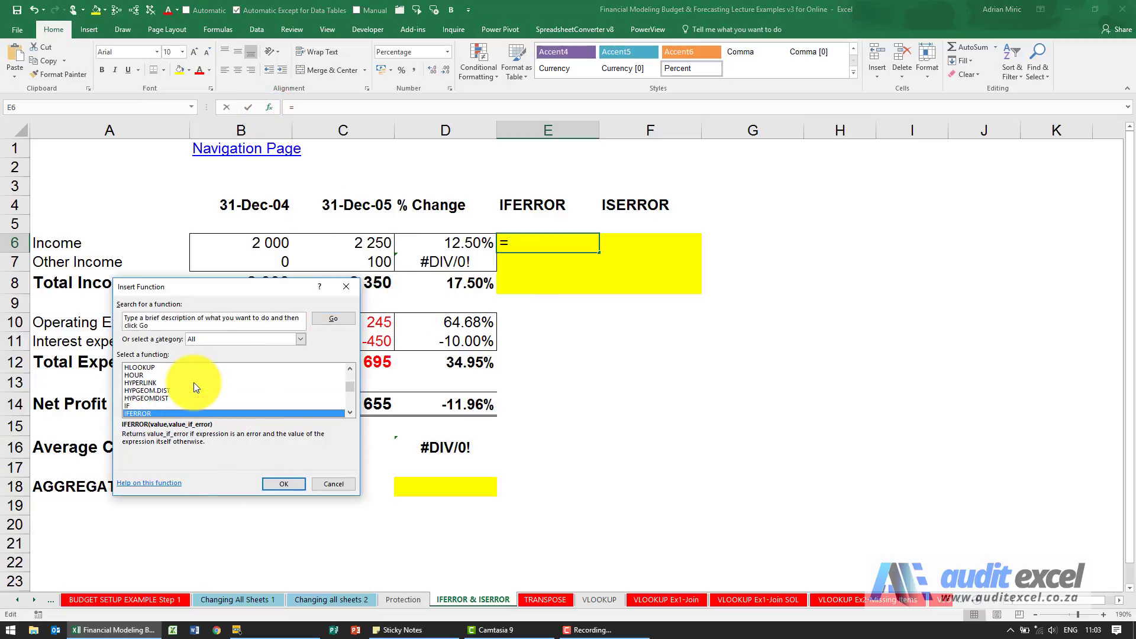
pyautogui.press('Return')
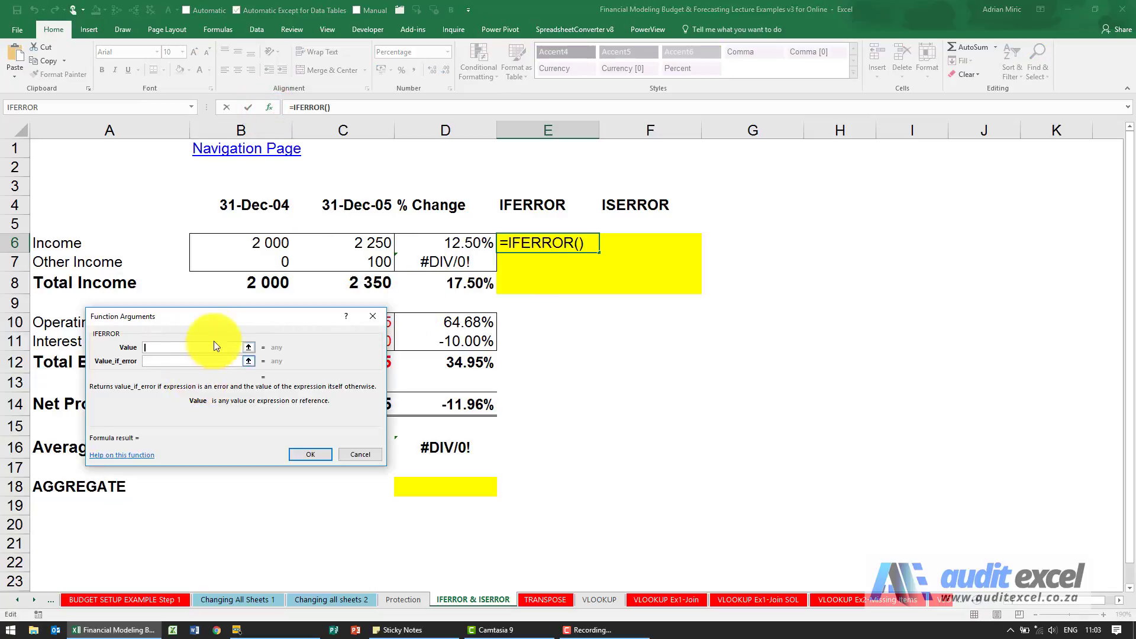
pyautogui.moveTo(218, 316); pyautogui.dragTo(461, 293)
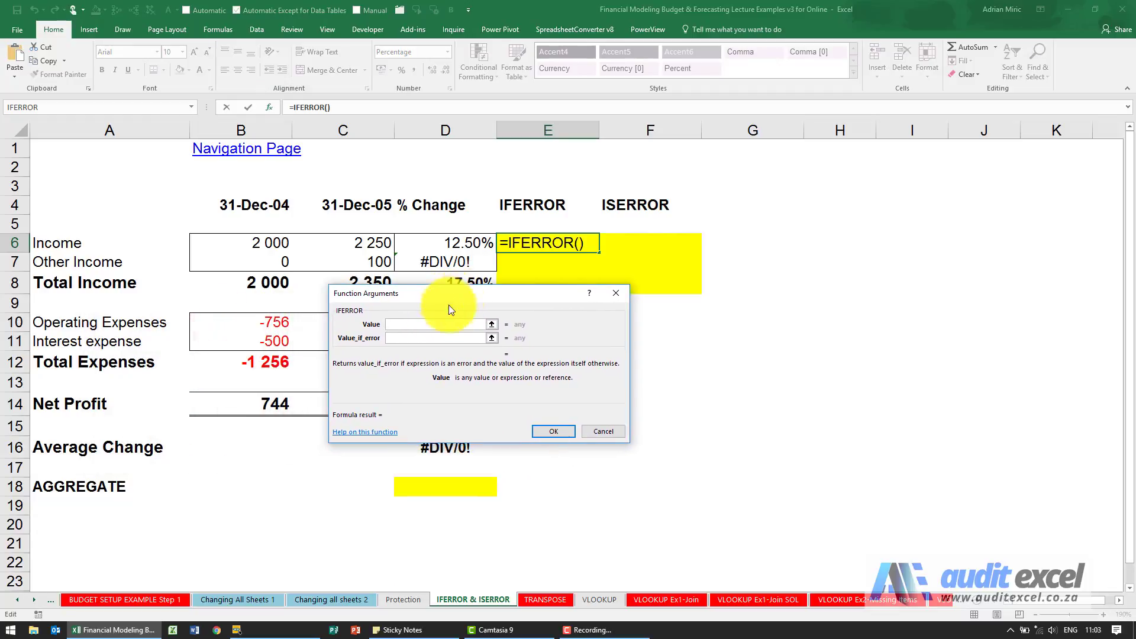
pyautogui.click(423, 322)
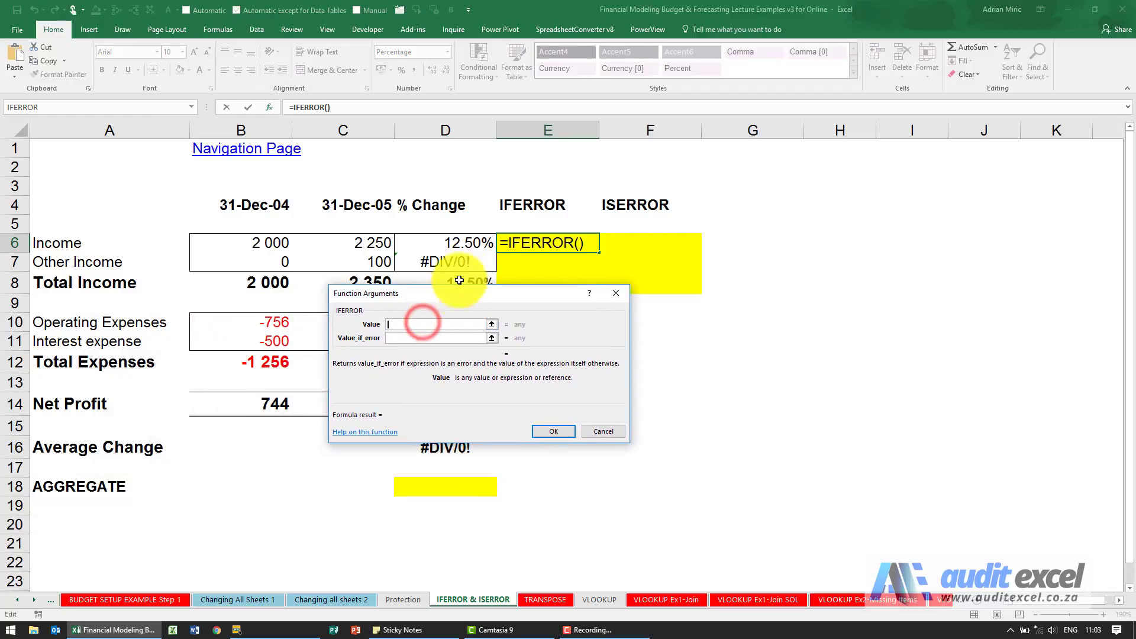
pyautogui.click(447, 242)
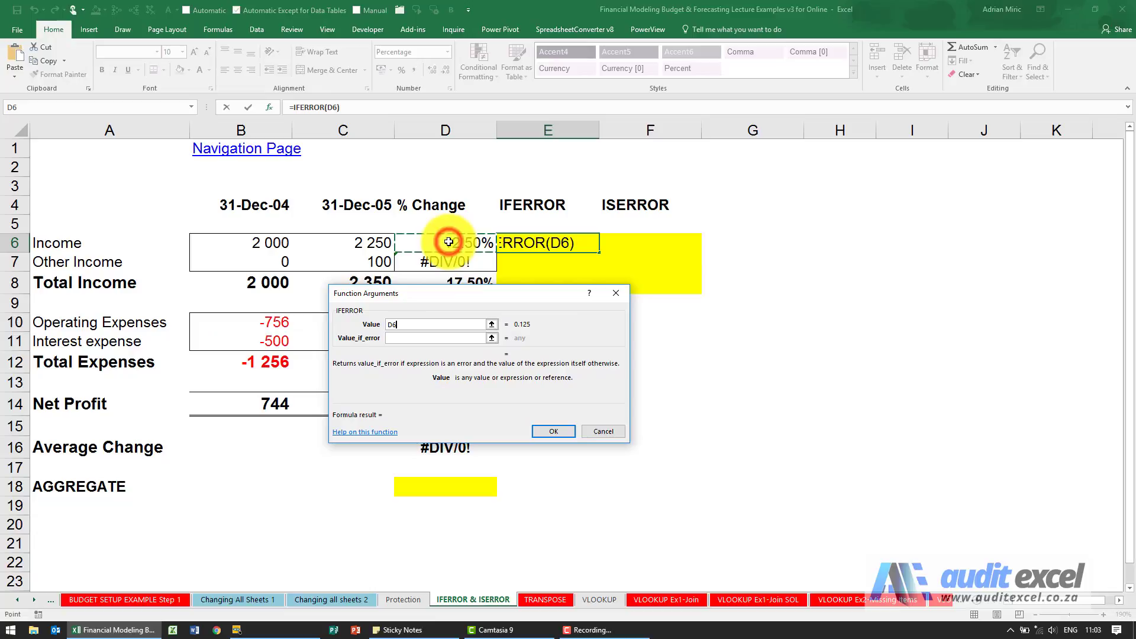
pyautogui.click(418, 339)
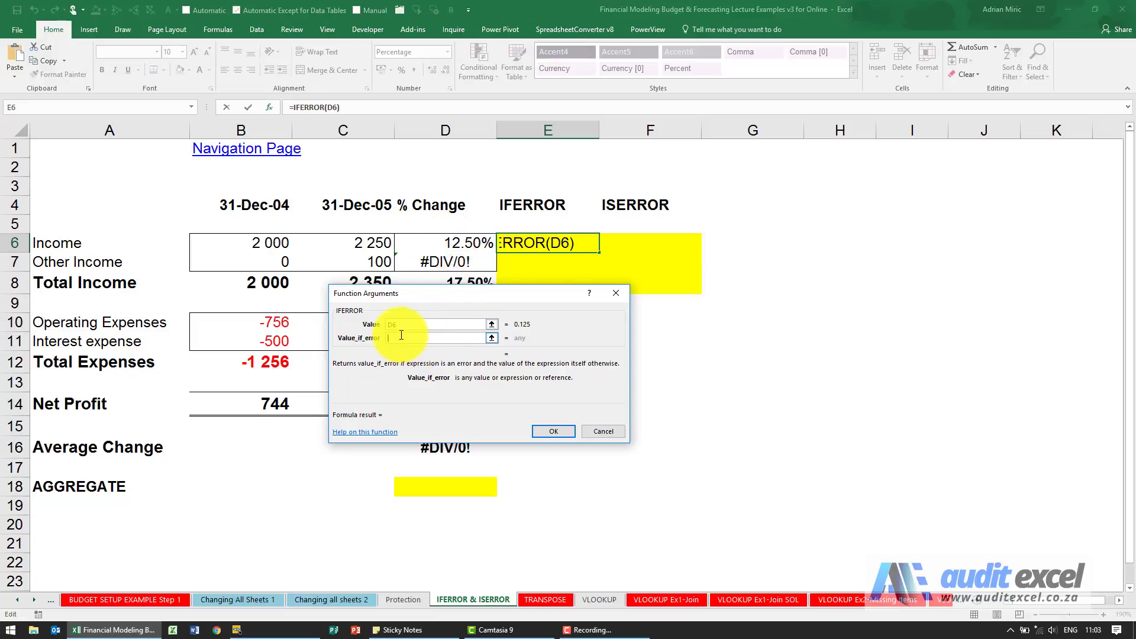
pyautogui.write('0')
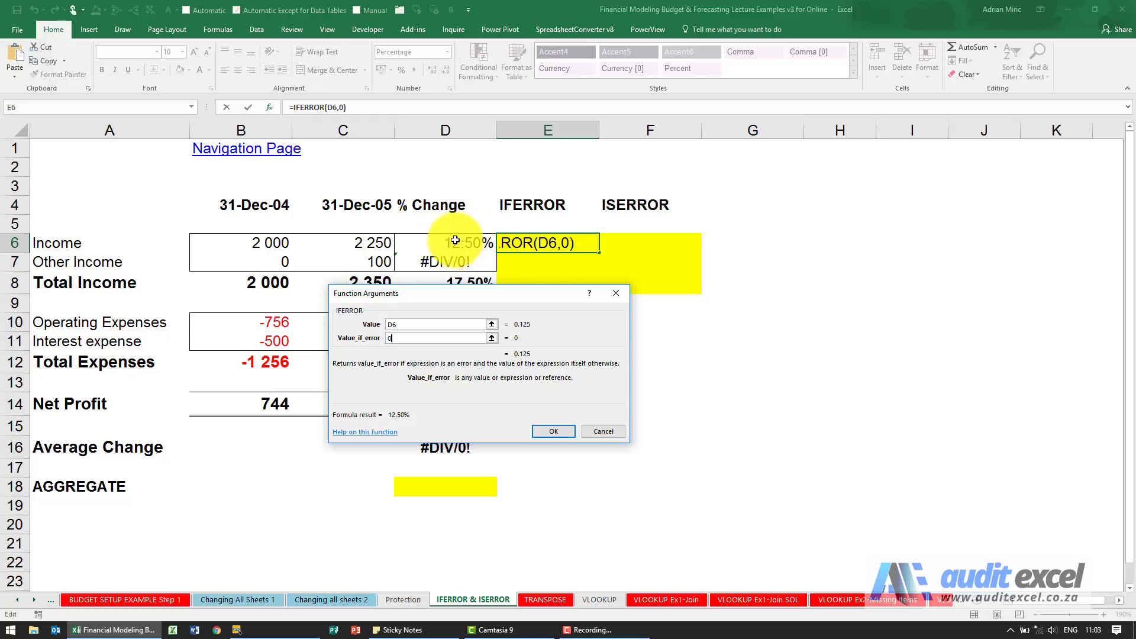
pyautogui.click(540, 428)
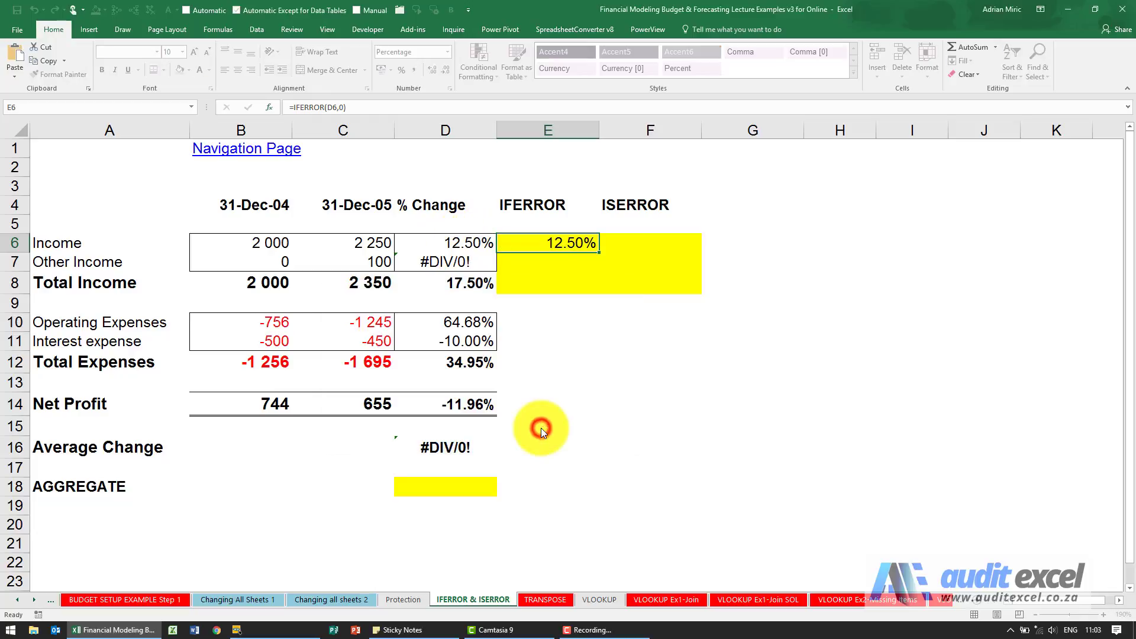
# Copy the IFERROR formula down to E8 and trace E7's precedent D7
pyautogui.moveTo(597, 253); pyautogui.dragTo(589, 286)
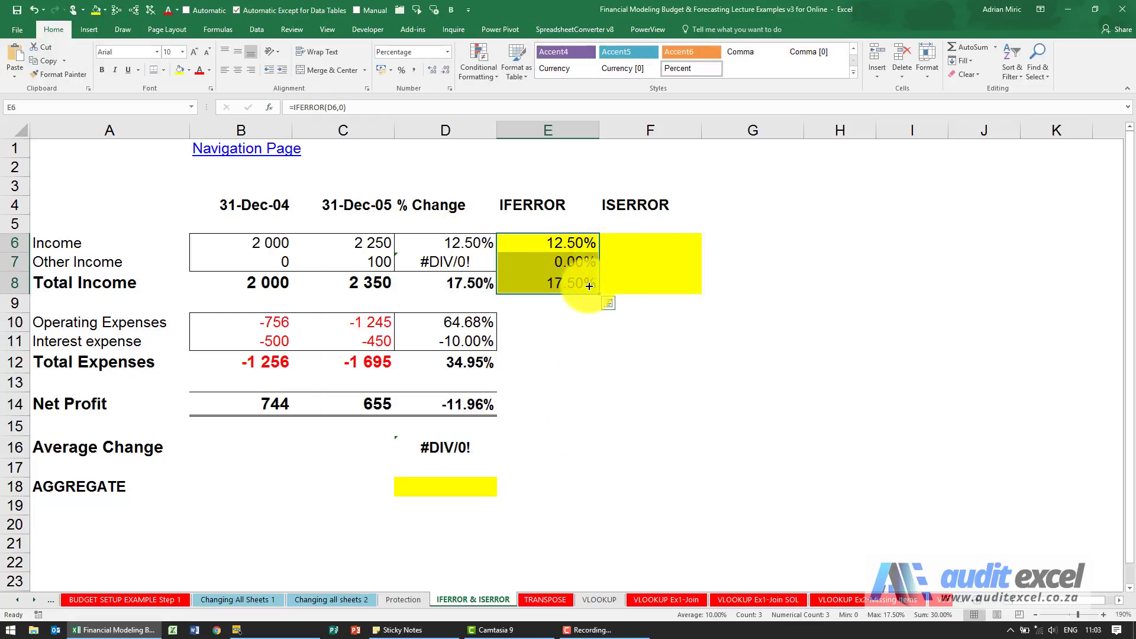
pyautogui.click(562, 261)
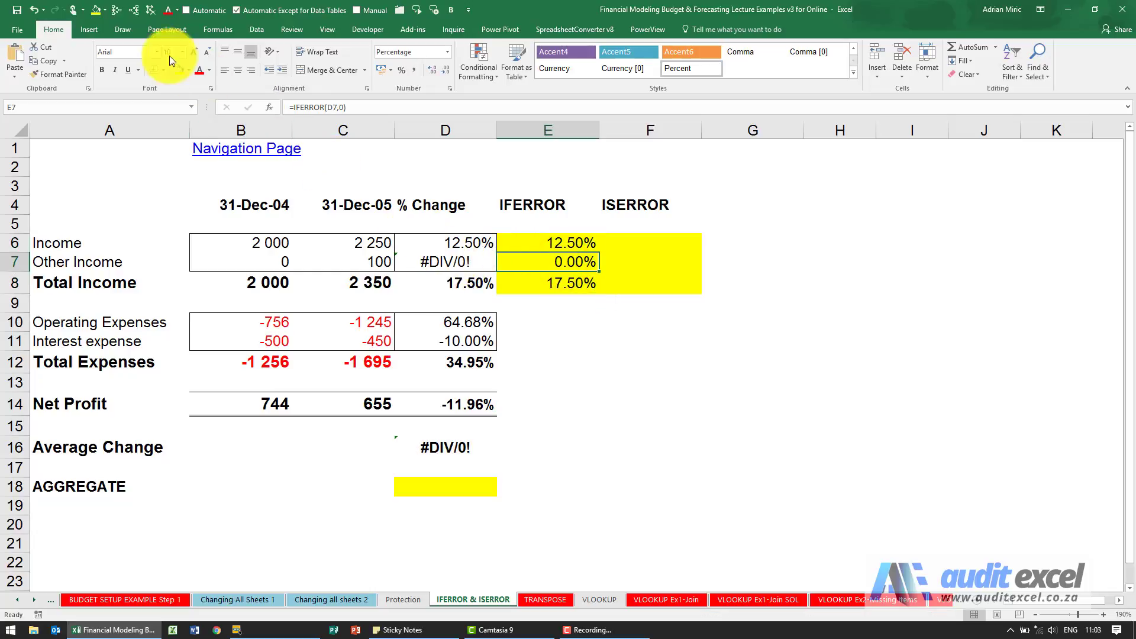
pyautogui.click(115, 11)
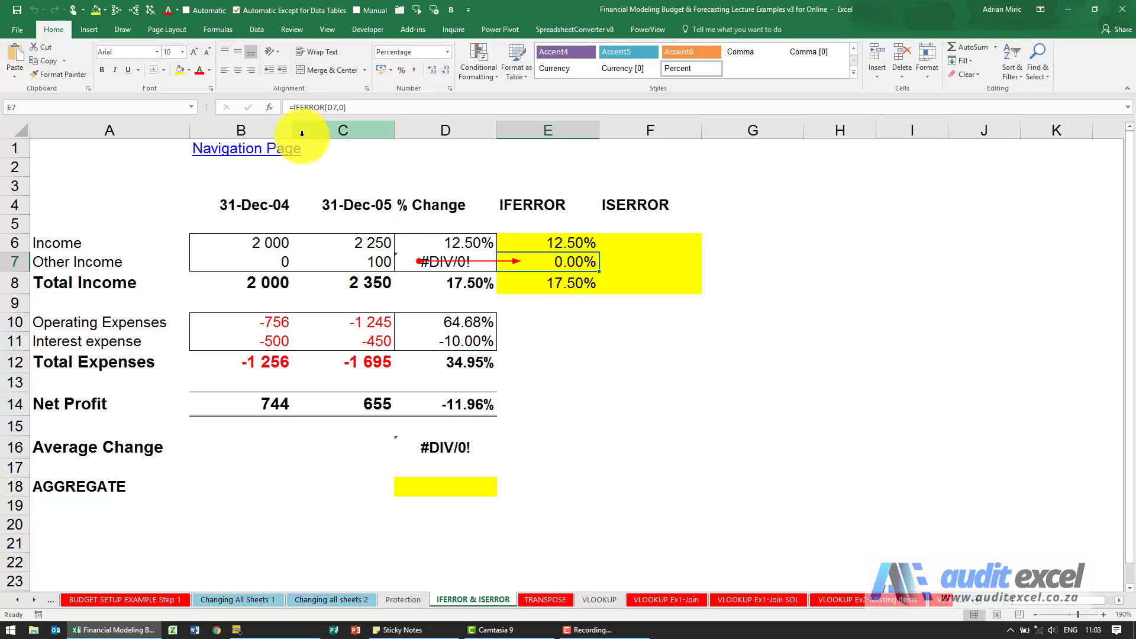
# Change E7's error fallback from 0 to a dash, giving =IFERROR(D7,"-")
pyautogui.click(269, 110)
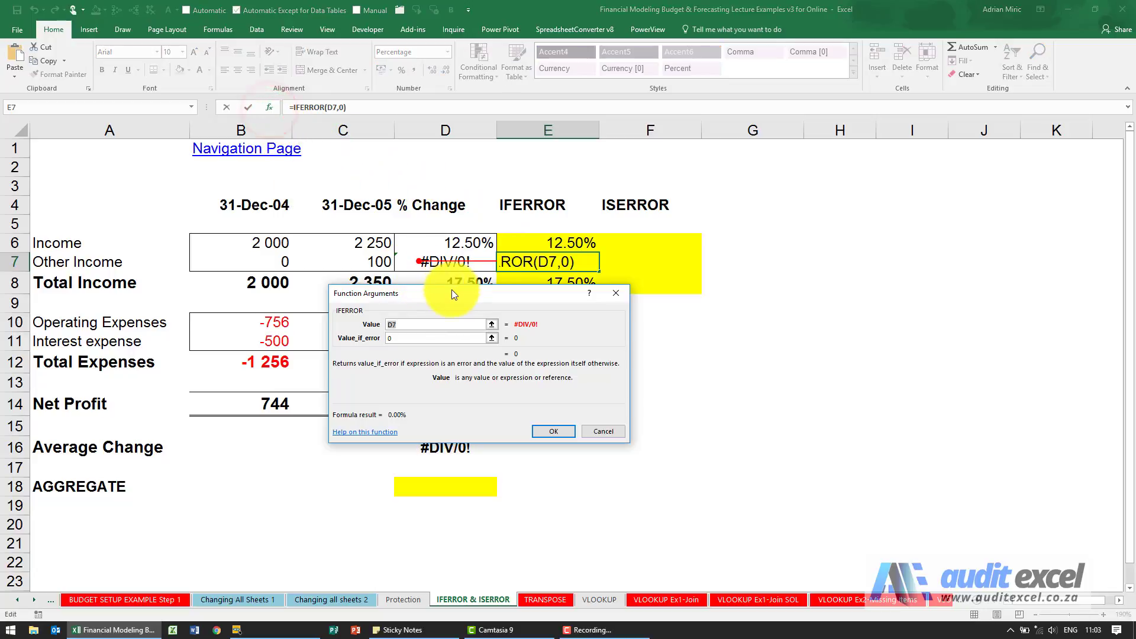
pyautogui.moveTo(452, 289); pyautogui.dragTo(452, 306)
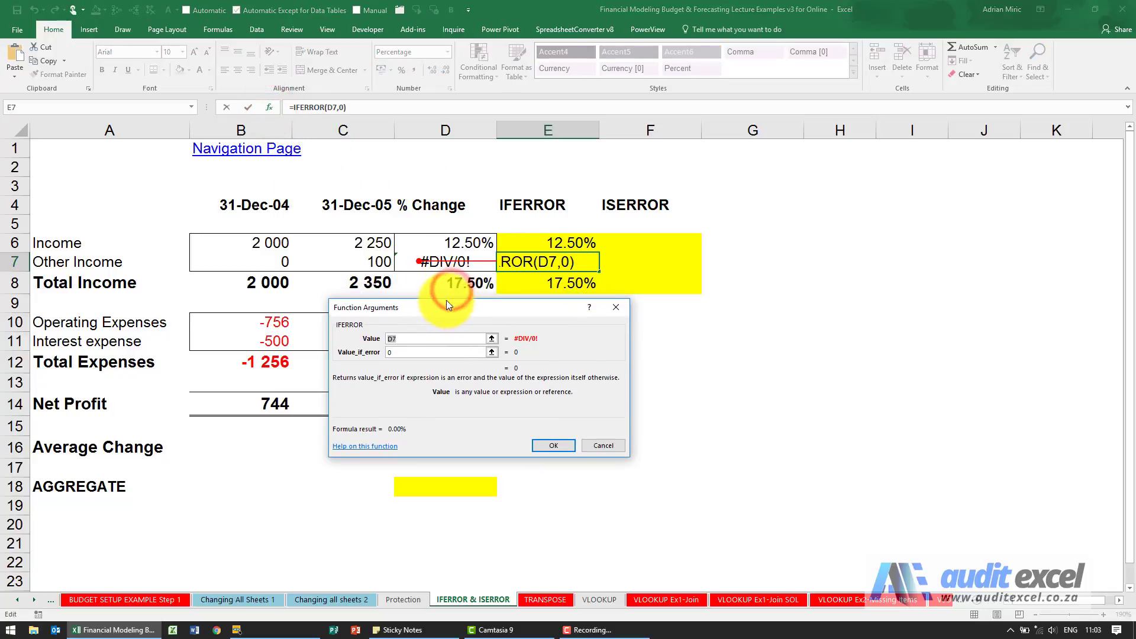
pyautogui.click(404, 352)
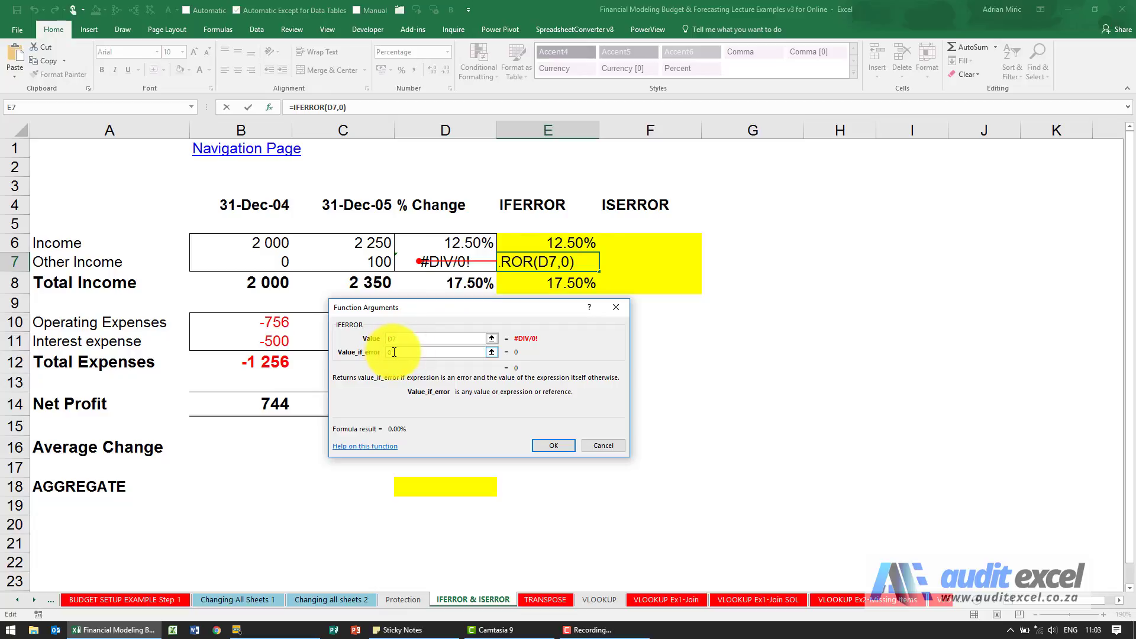
pyautogui.press('BackSpace')
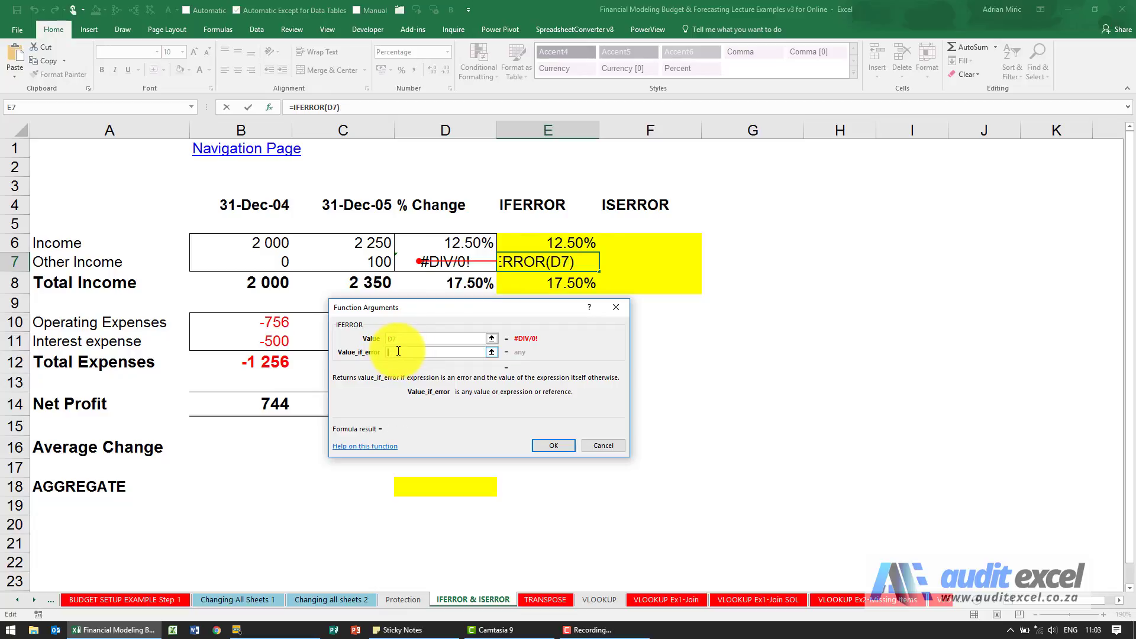
pyautogui.write('"Error"')
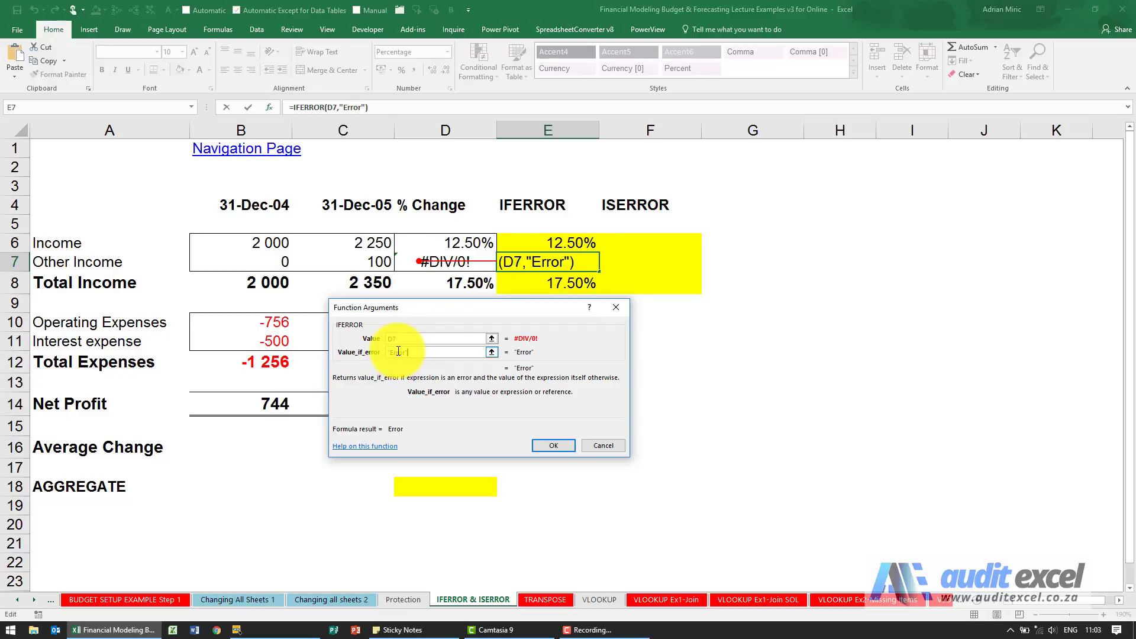
pyautogui.press('BackSpace')
pyautogui.press('BackSpace')
pyautogui.press('BackSpace')
pyautogui.press('BackSpace')
pyautogui.press('BackSpace')
pyautogui.press('BackSpace')
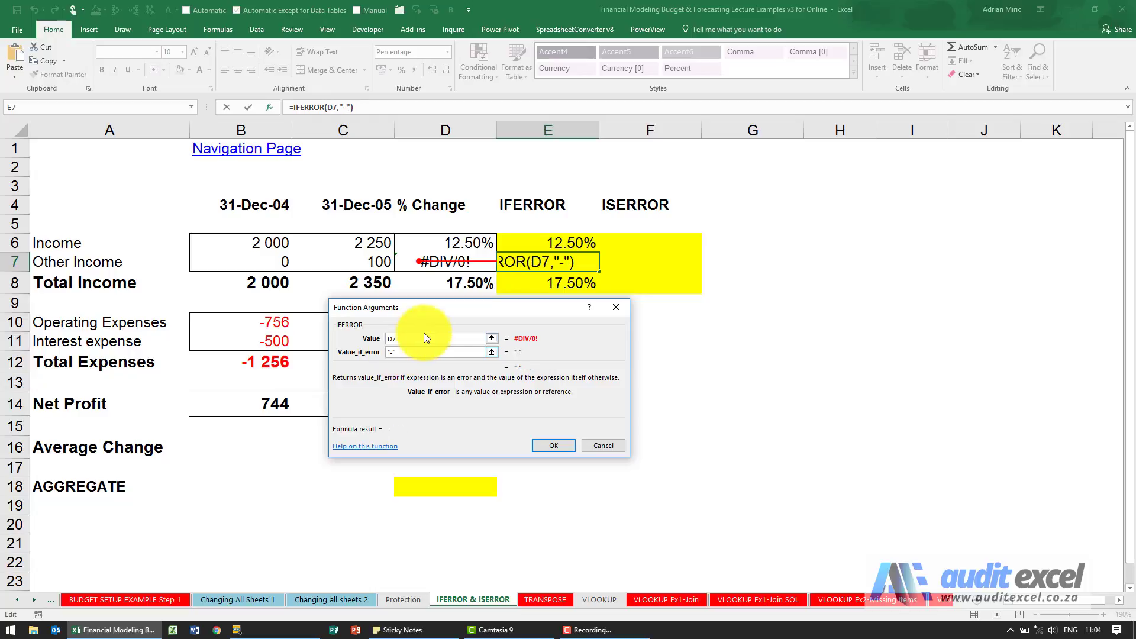
pyautogui.click(545, 441)
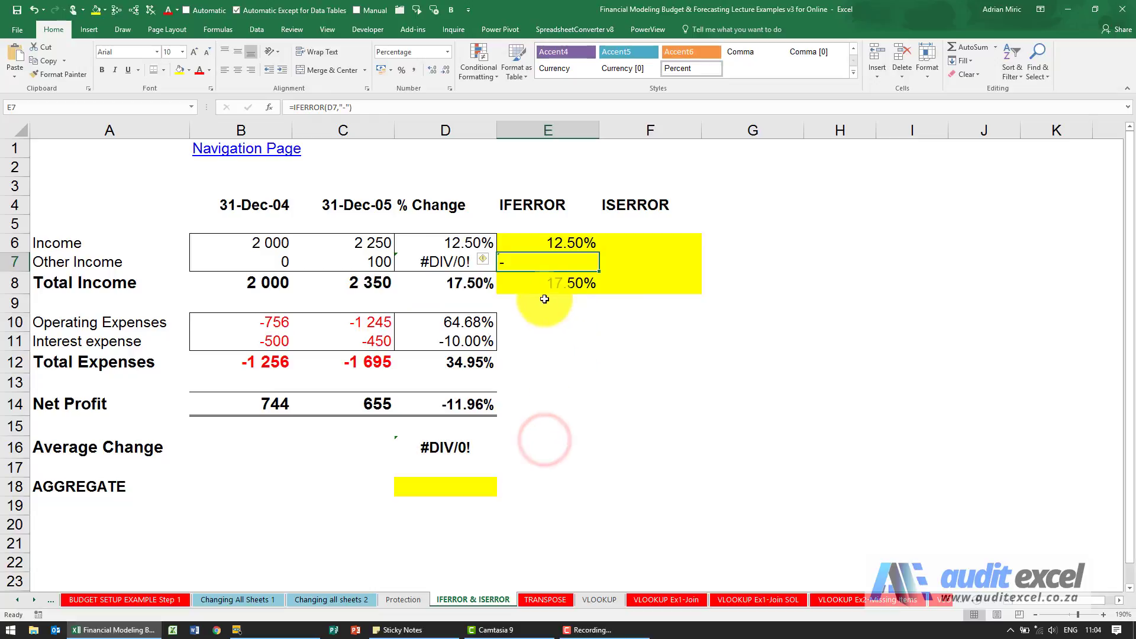
pyautogui.click(31, 11)
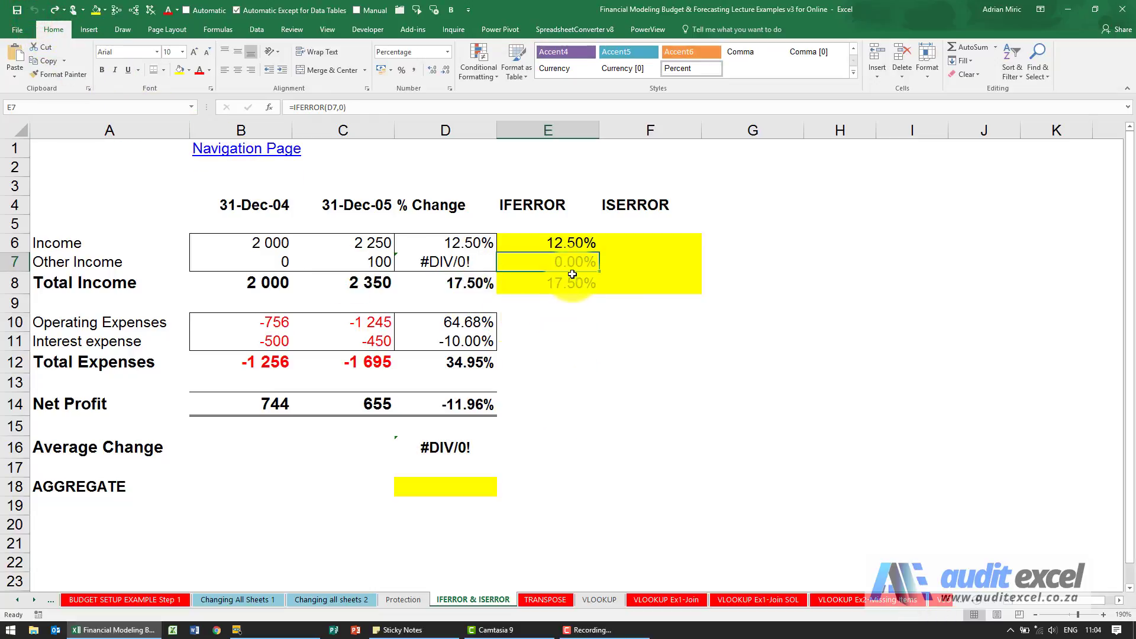
pyautogui.click(539, 242)
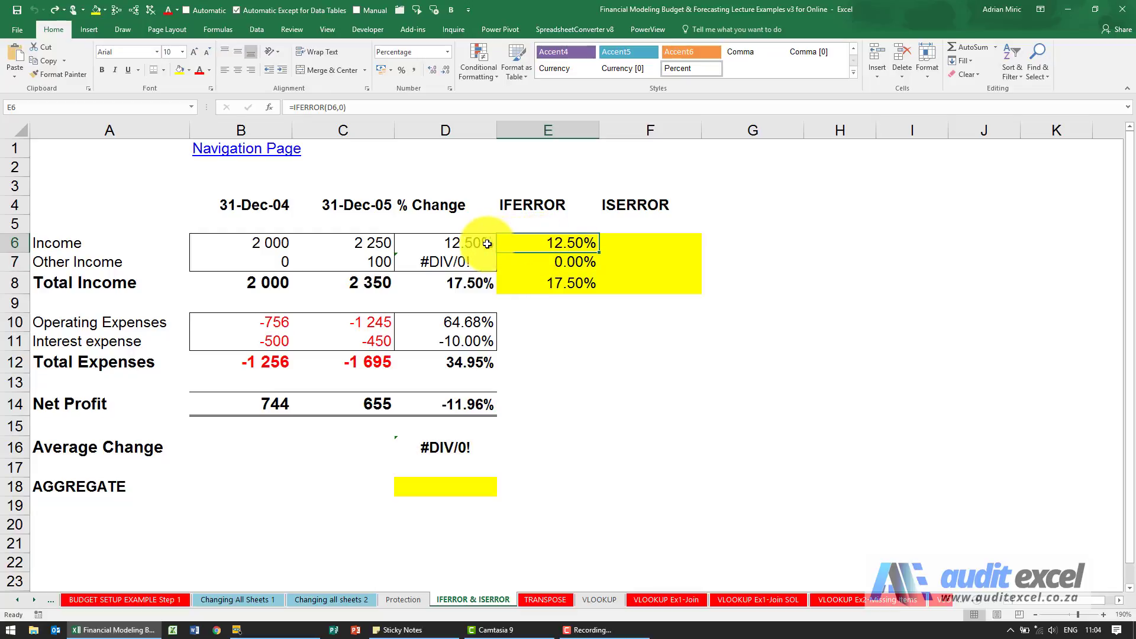
pyautogui.click(449, 244)
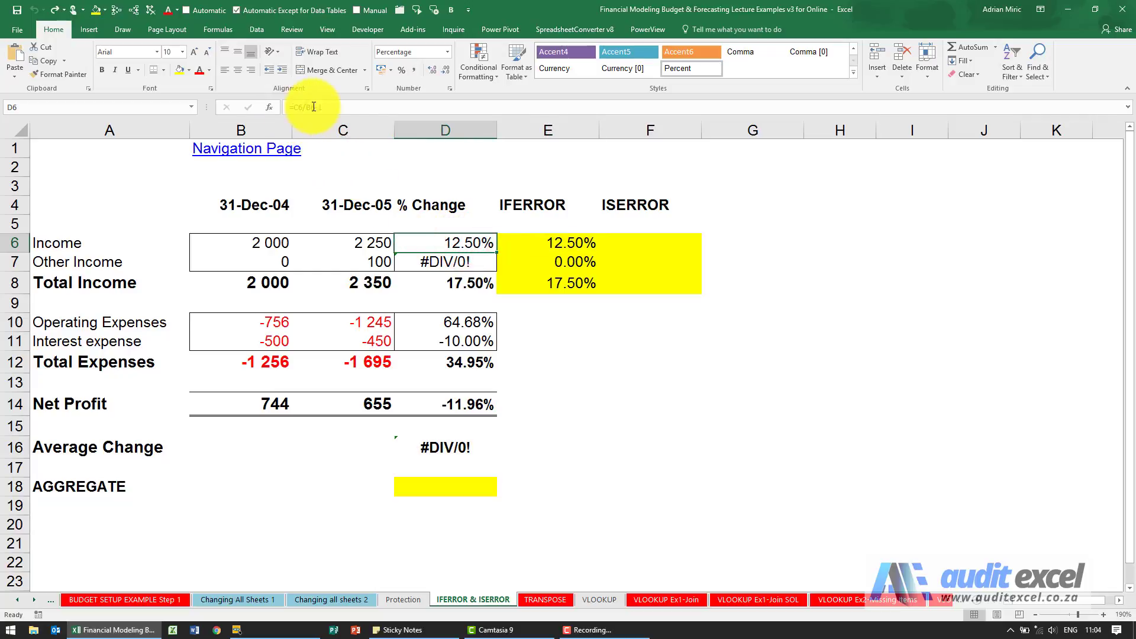
pyautogui.click(435, 261)
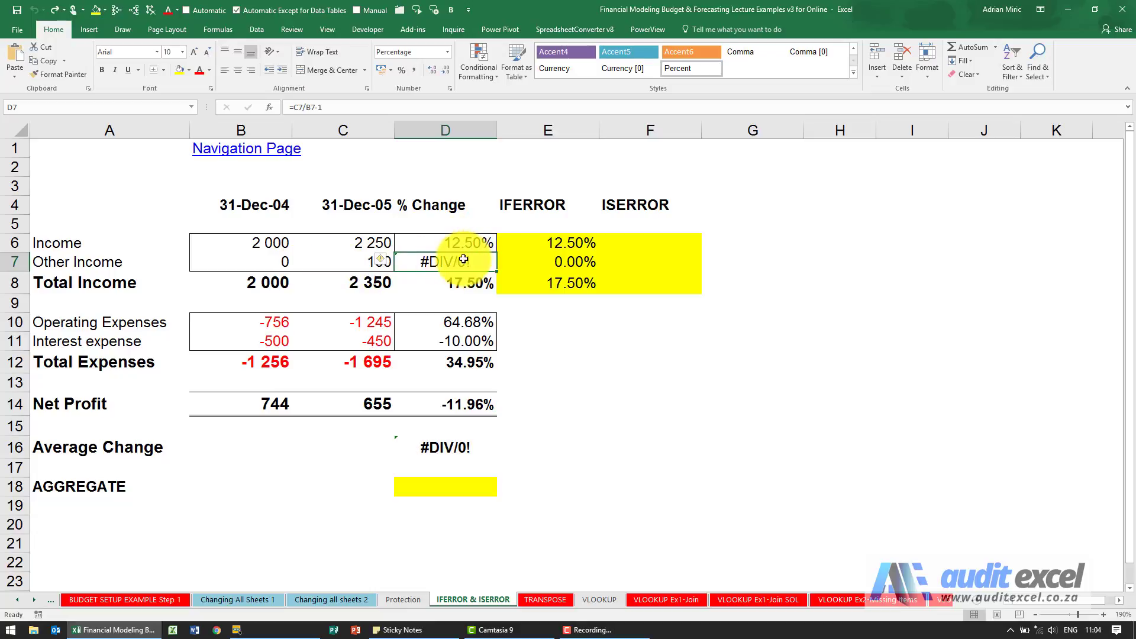
pyautogui.click(464, 244)
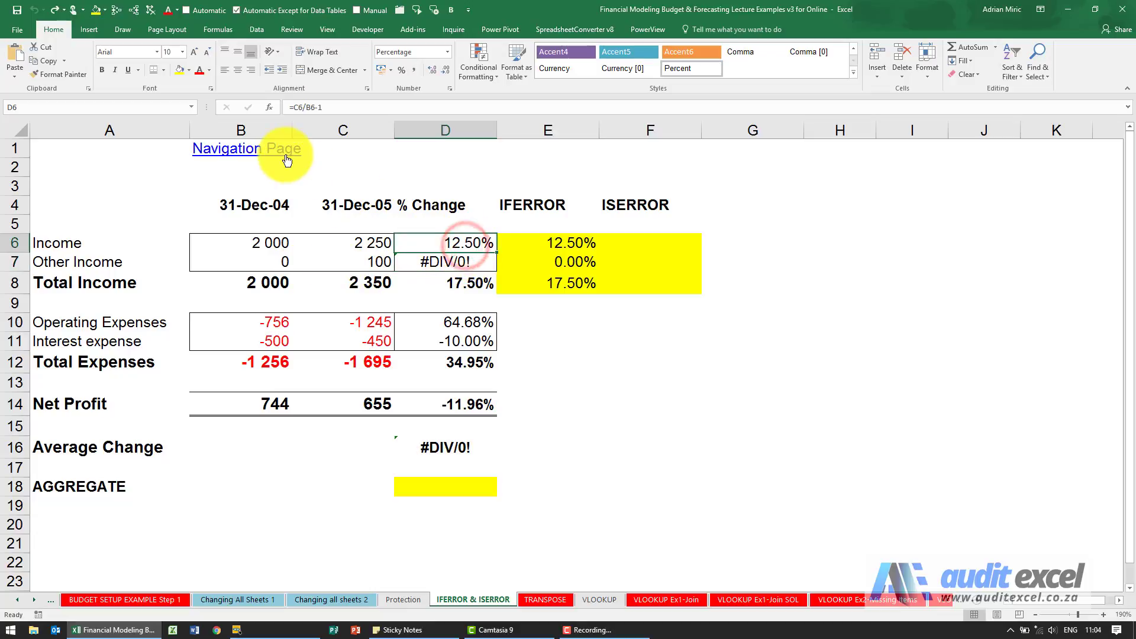
pyautogui.click(295, 107)
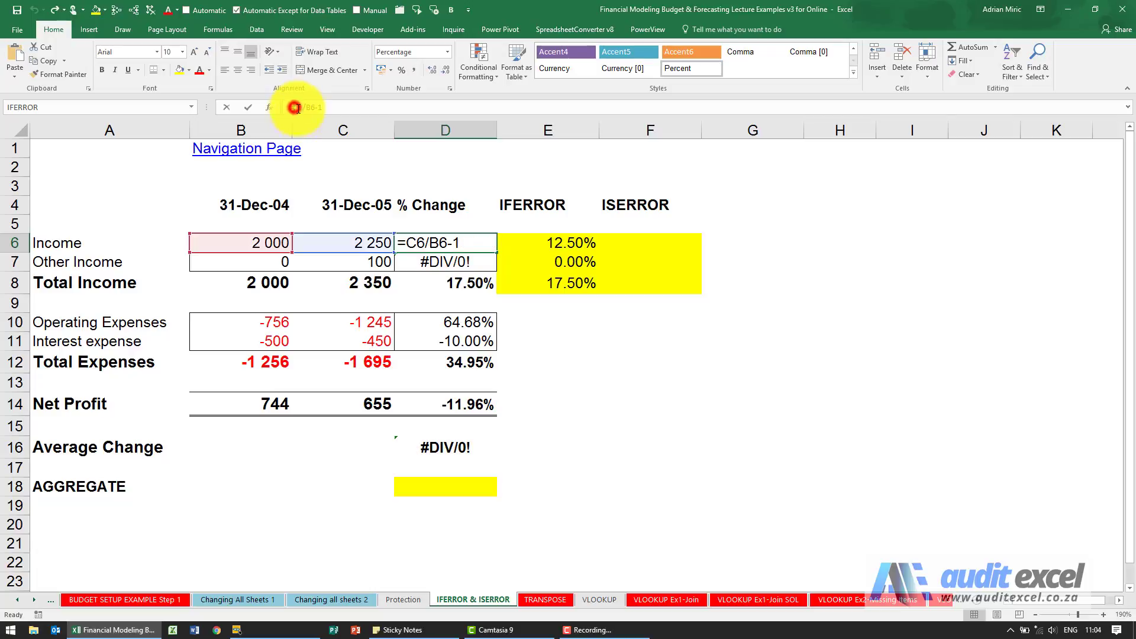
pyautogui.write('ifer')
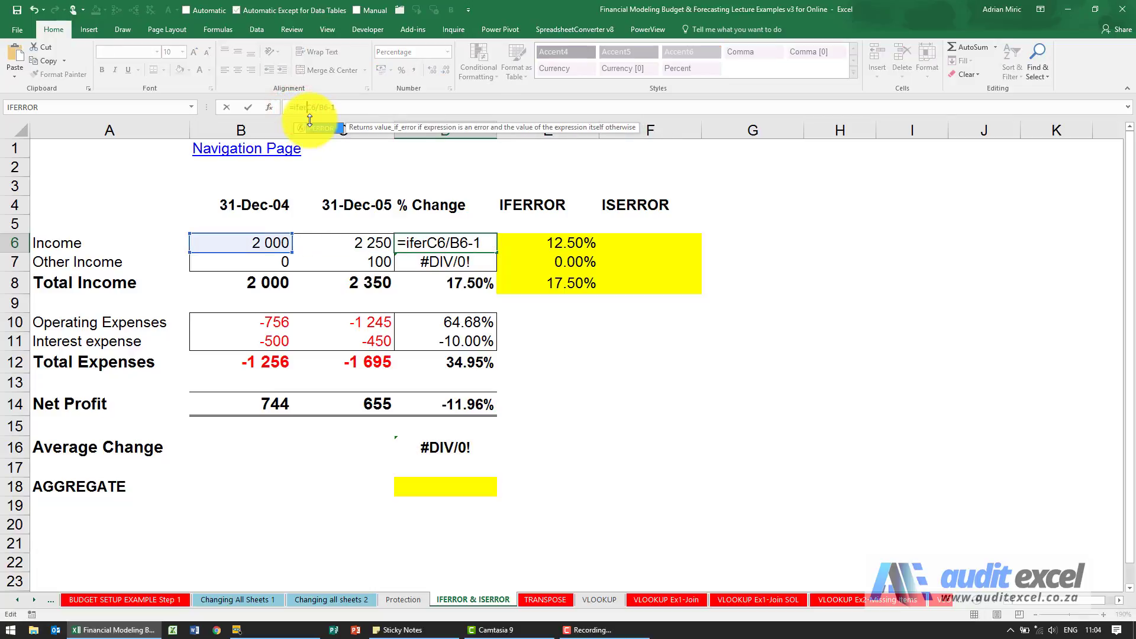
pyautogui.write('ror(')
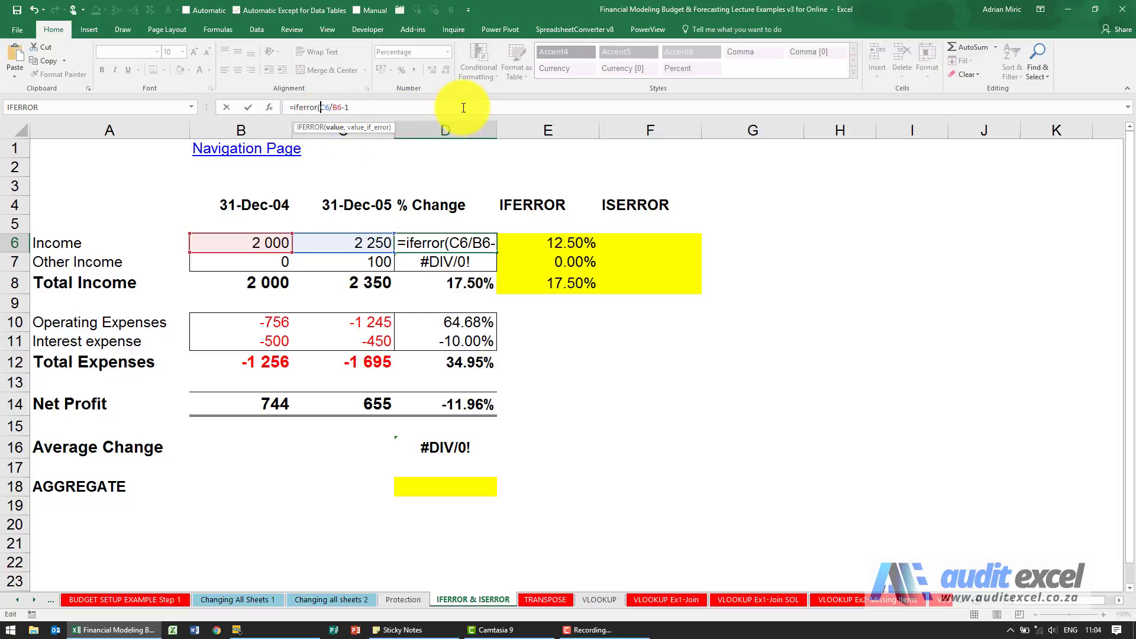
pyautogui.write(',')
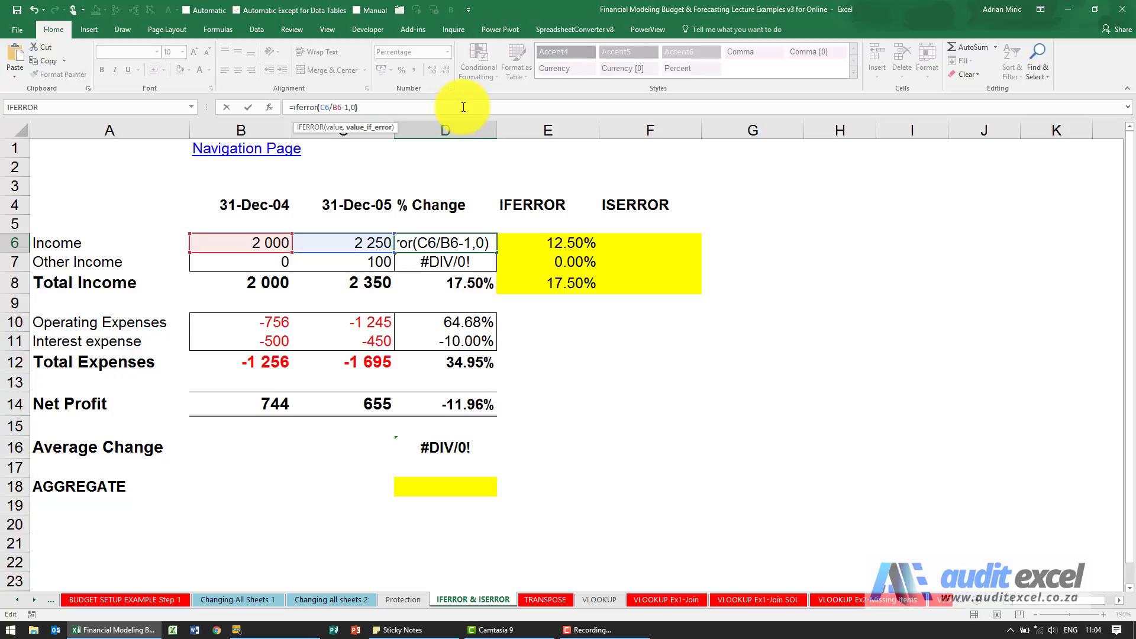
pyautogui.write('0)')
pyautogui.press('Return')
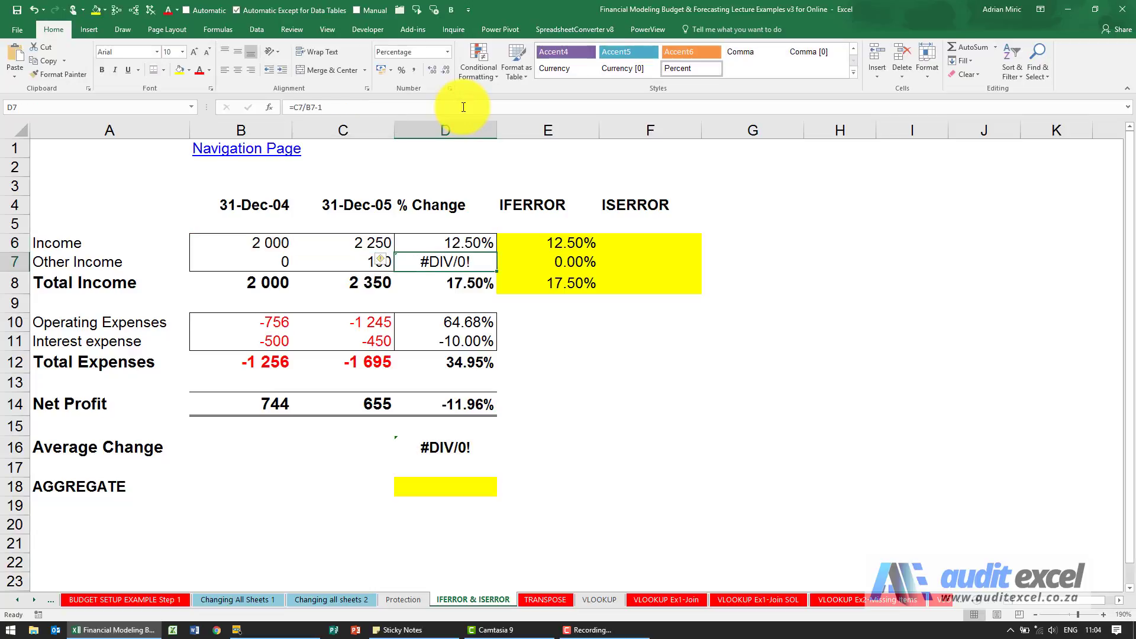
pyautogui.click(490, 239)
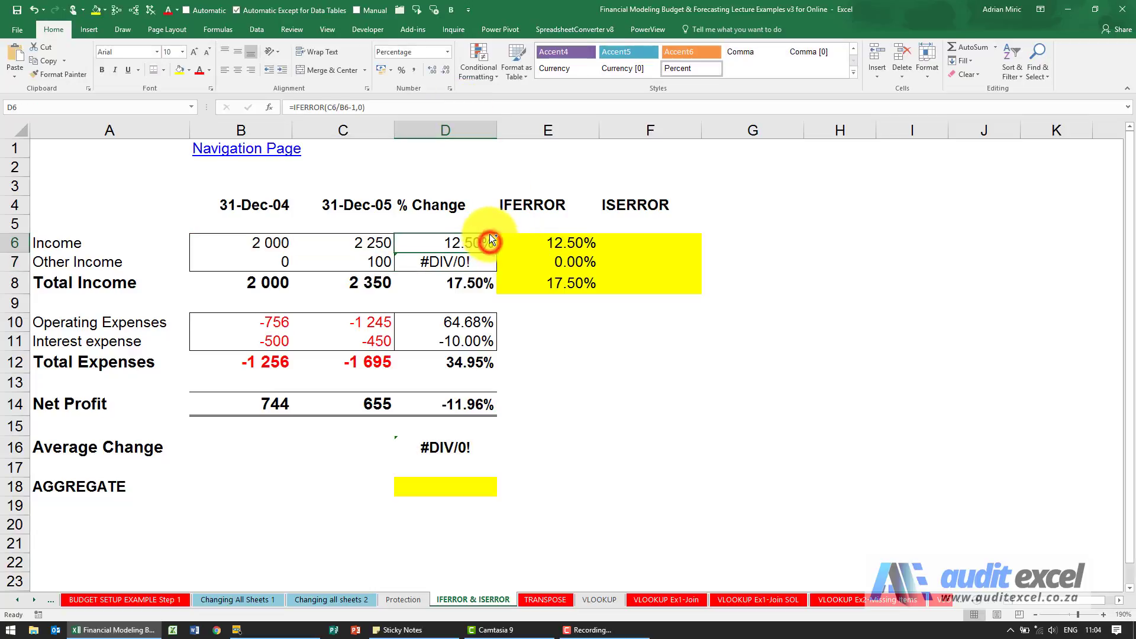
pyautogui.hotkey('ctrl', 'c')
pyautogui.rightClick(474, 262)
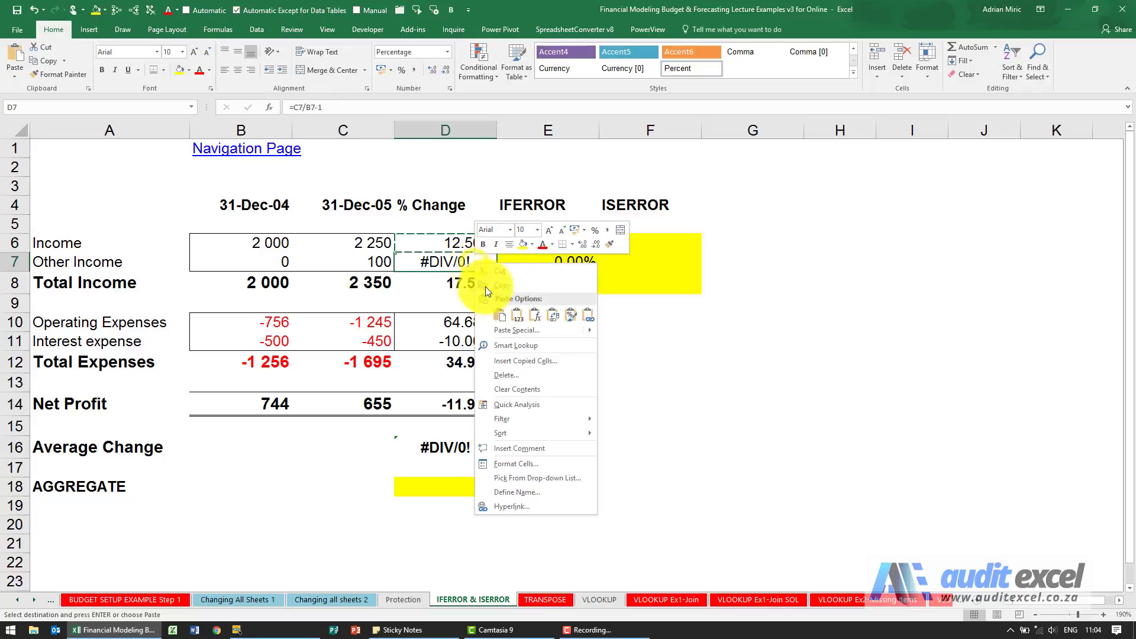
pyautogui.click(534, 318)
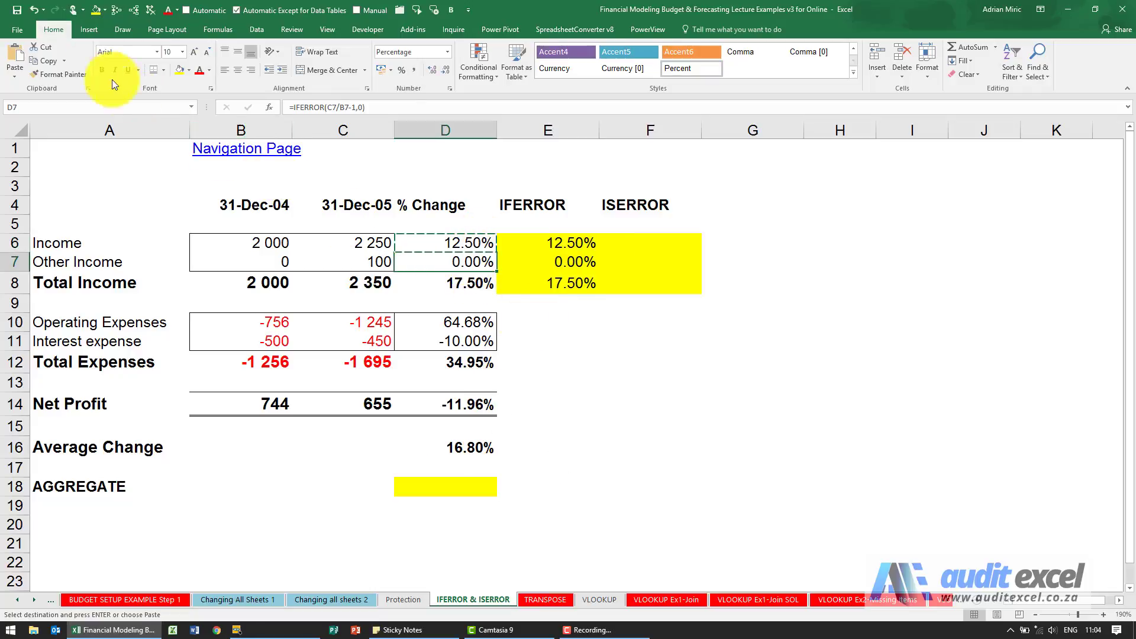
pyautogui.click(34, 11)
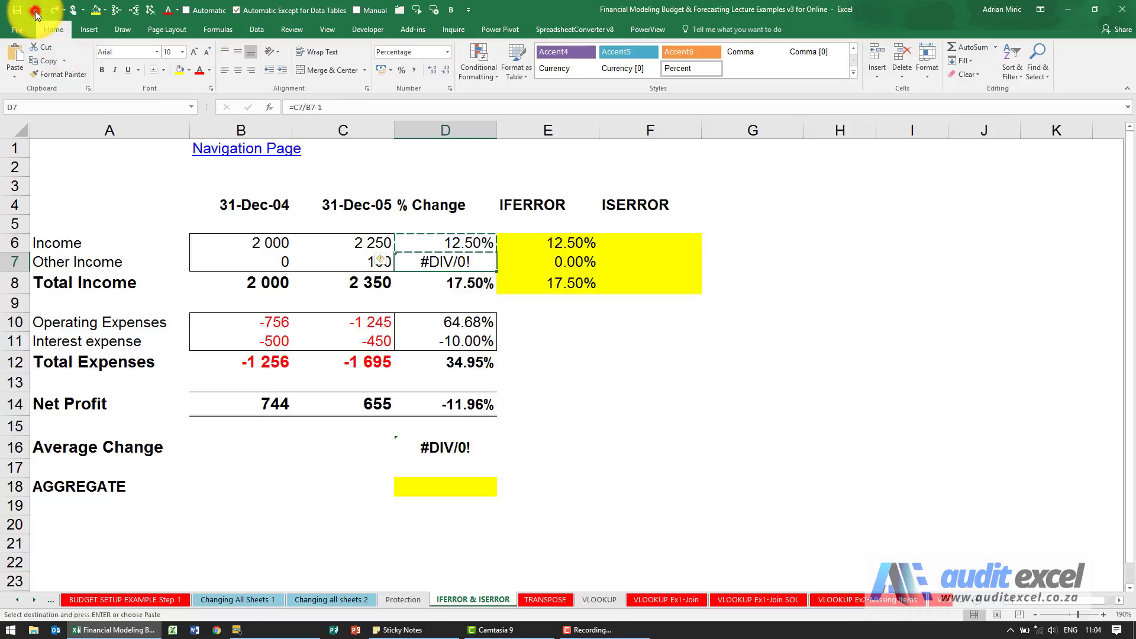
# Undo the IFERROR change to D6 and cancel the pending copy, with F6 selected
pyautogui.click(35, 11)
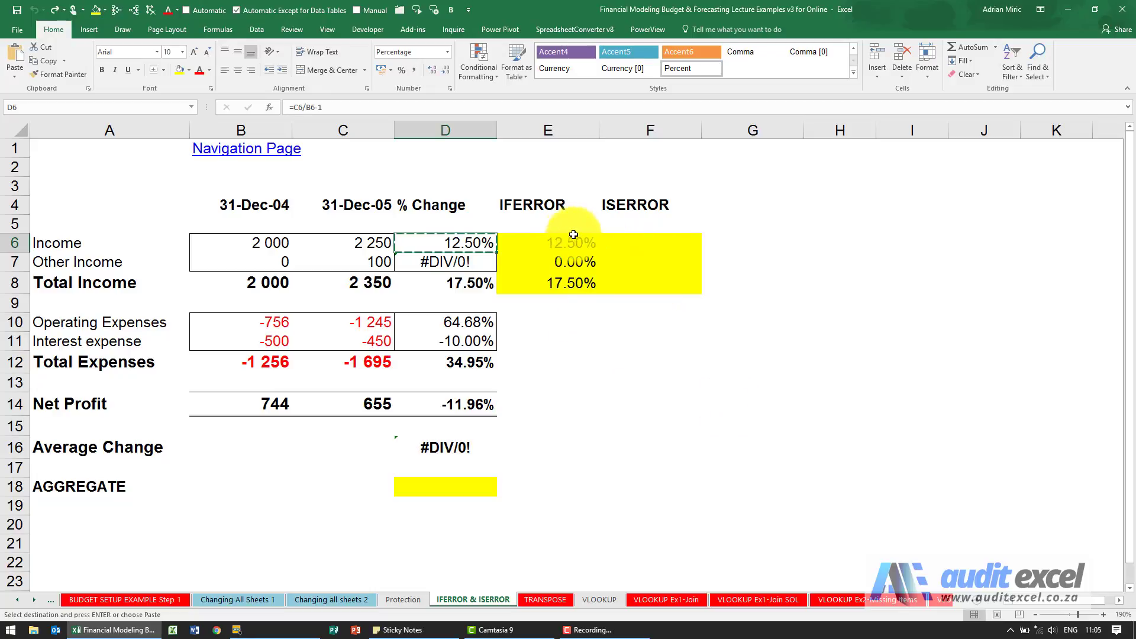
pyautogui.click(642, 237)
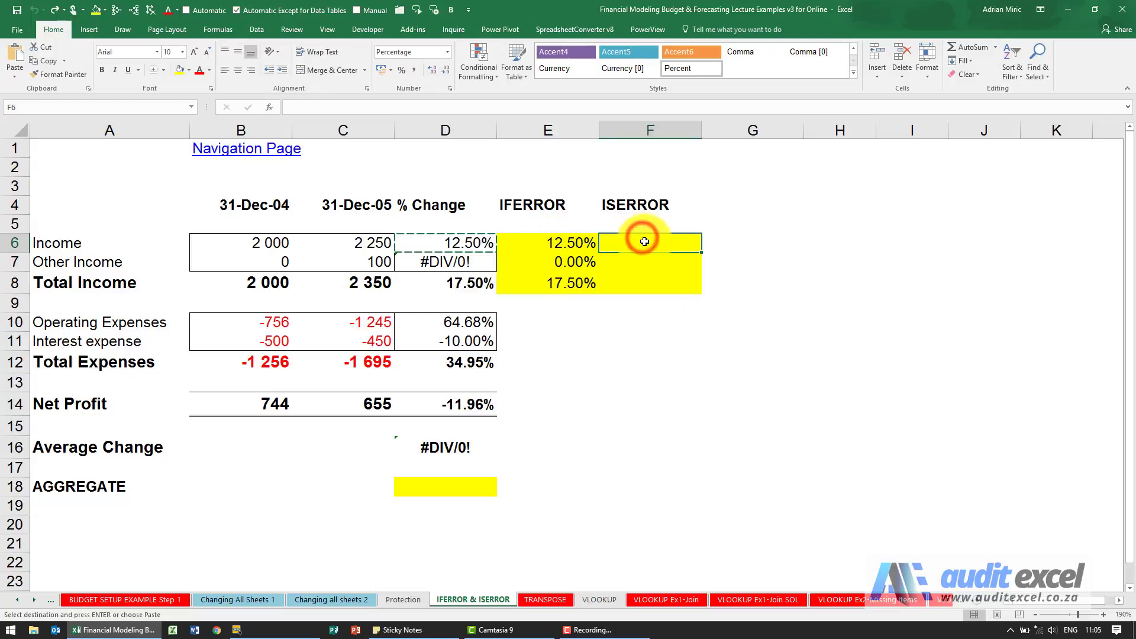
pyautogui.press('Escape')
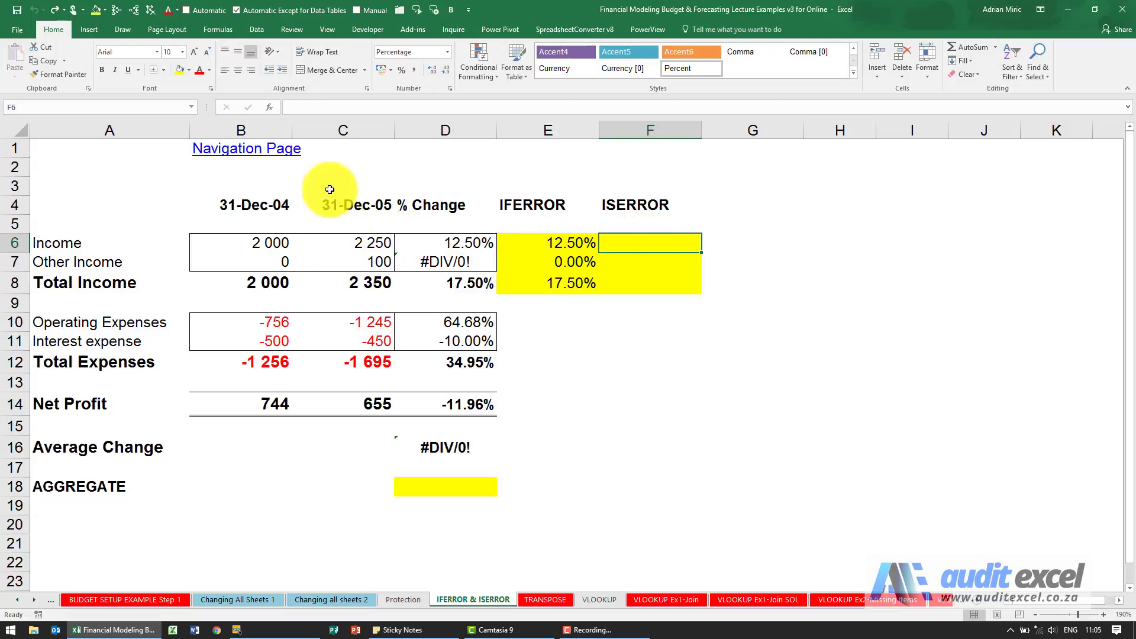
# Enter =ISERROR(D6) in F6 and fill it down to F8, showing FALSE, TRUE, FALSE
pyautogui.click(268, 108)
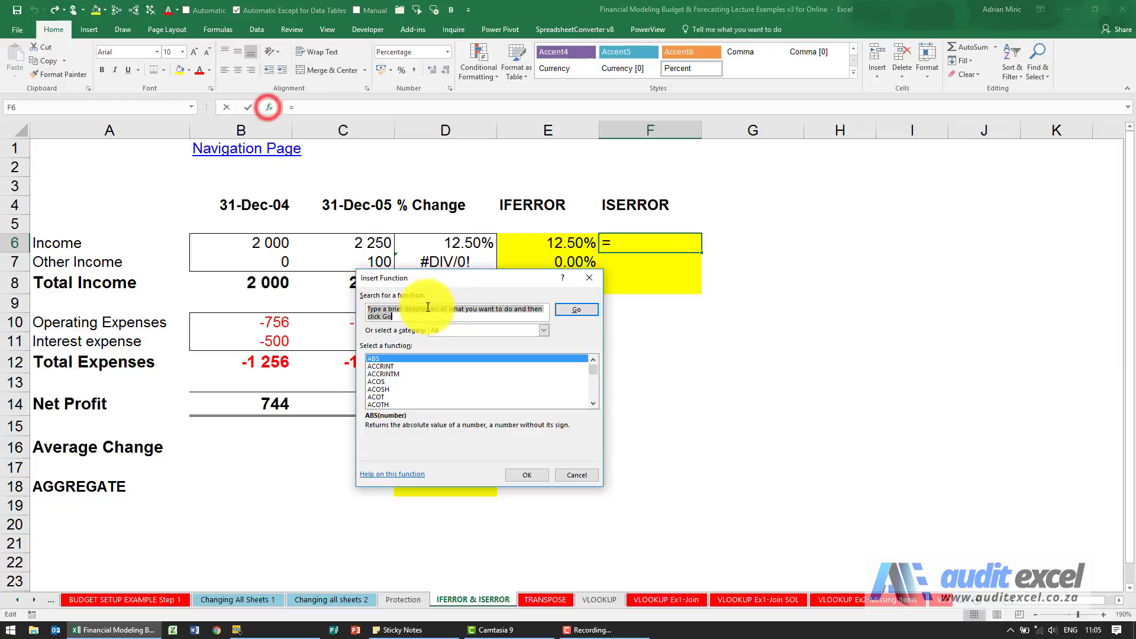
pyautogui.click(463, 371)
pyautogui.write('ifse')
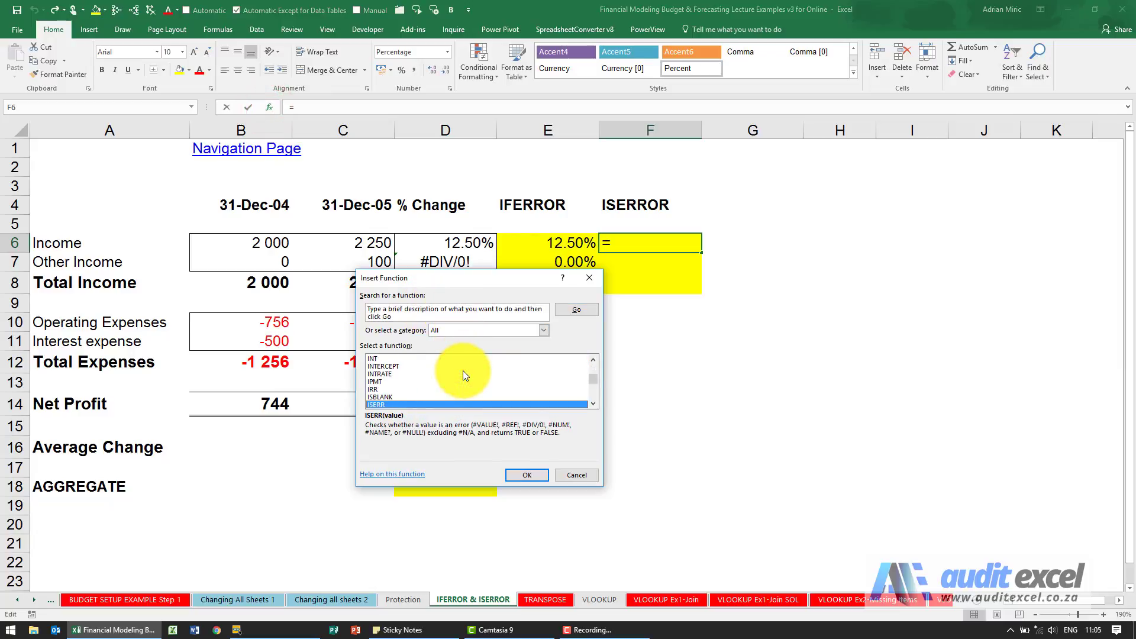
pyautogui.write('o')
pyautogui.press('Return')
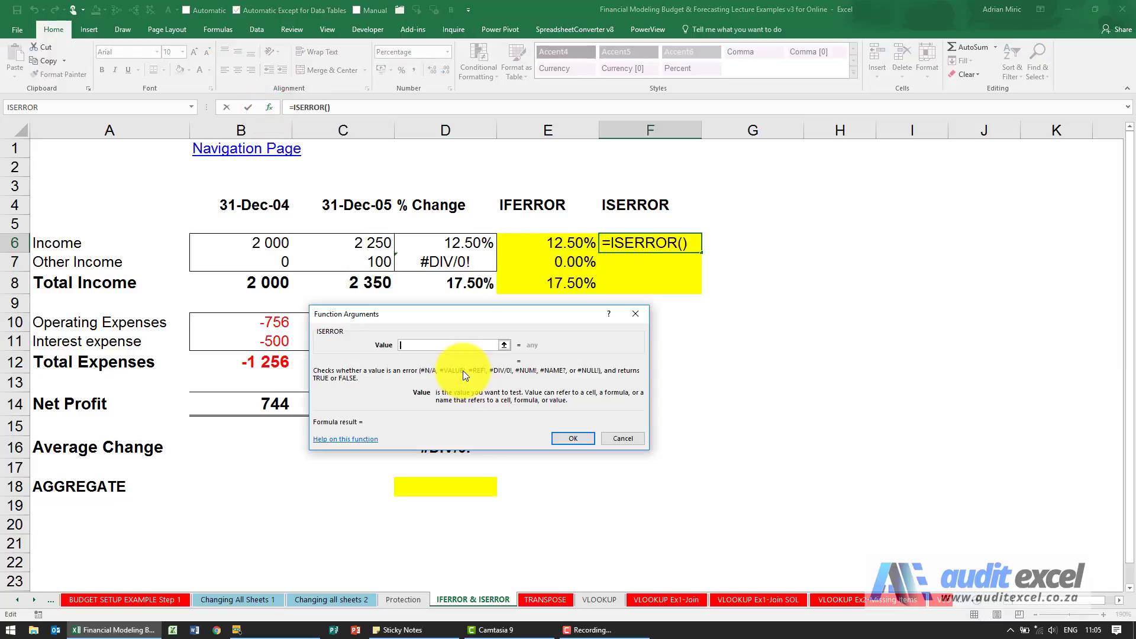
pyautogui.click(457, 245)
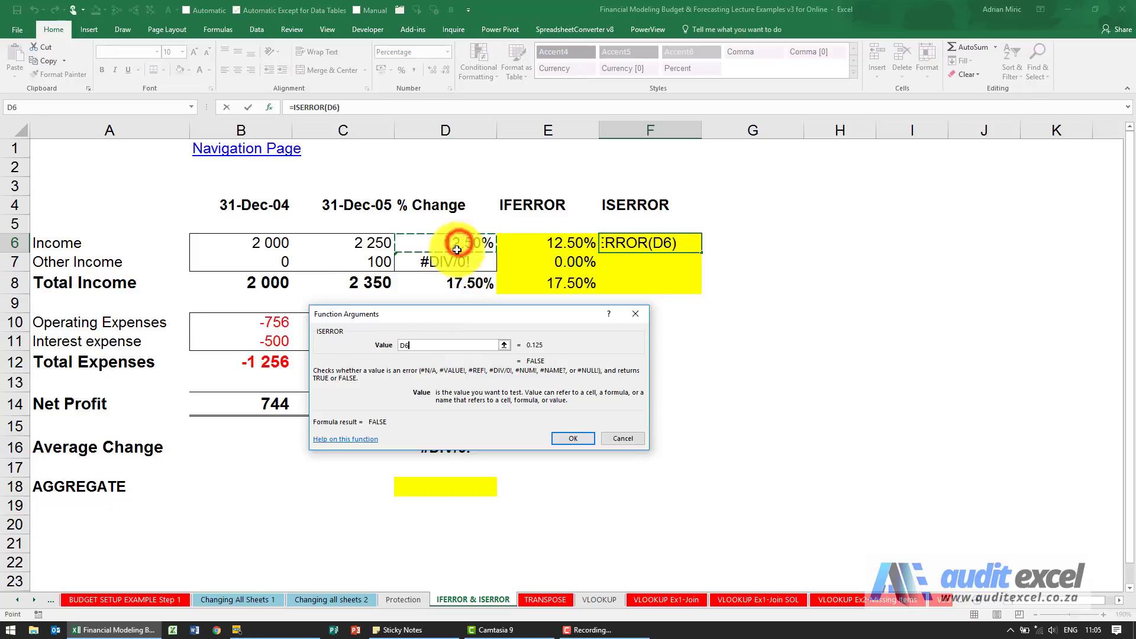
pyautogui.click(564, 438)
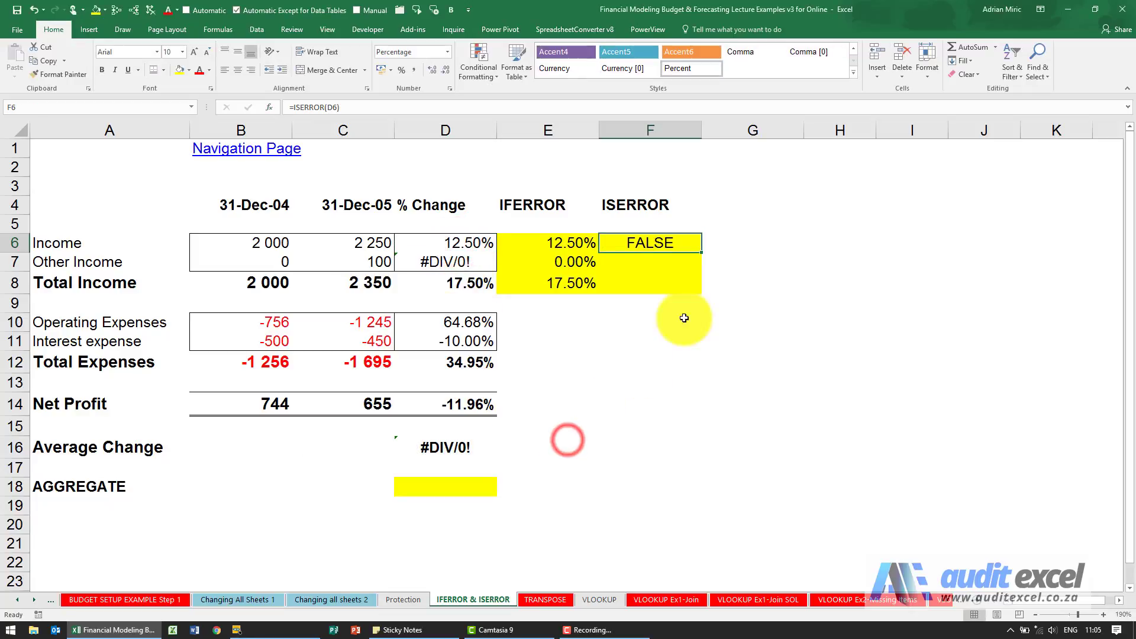
pyautogui.moveTo(701, 254); pyautogui.dragTo(696, 291)
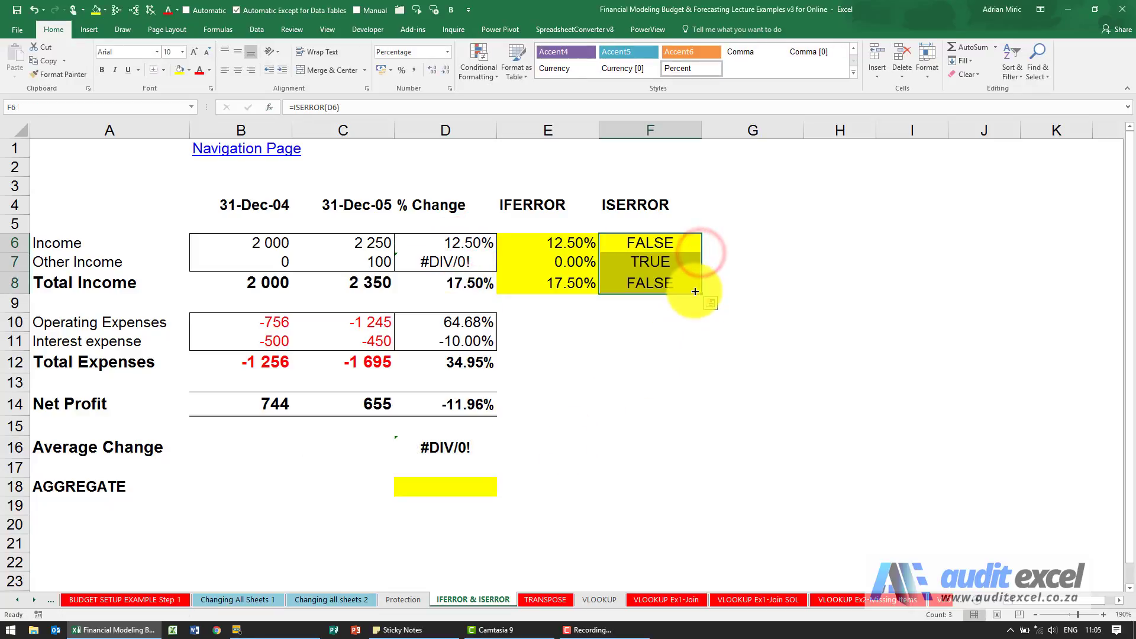
pyautogui.click(663, 250)
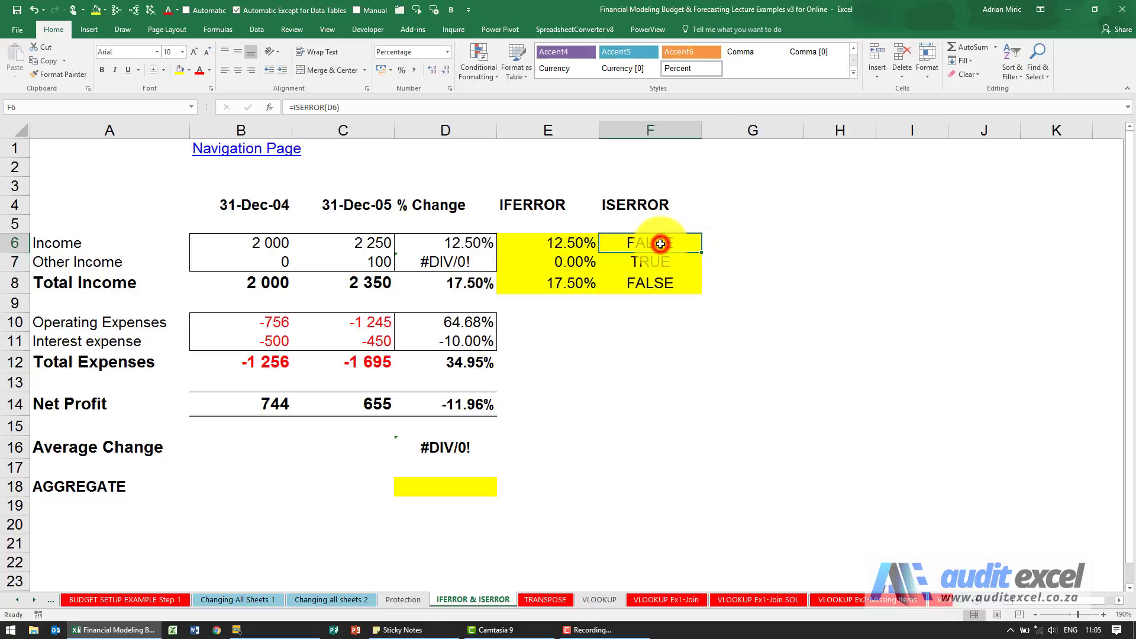
pyautogui.click(649, 260)
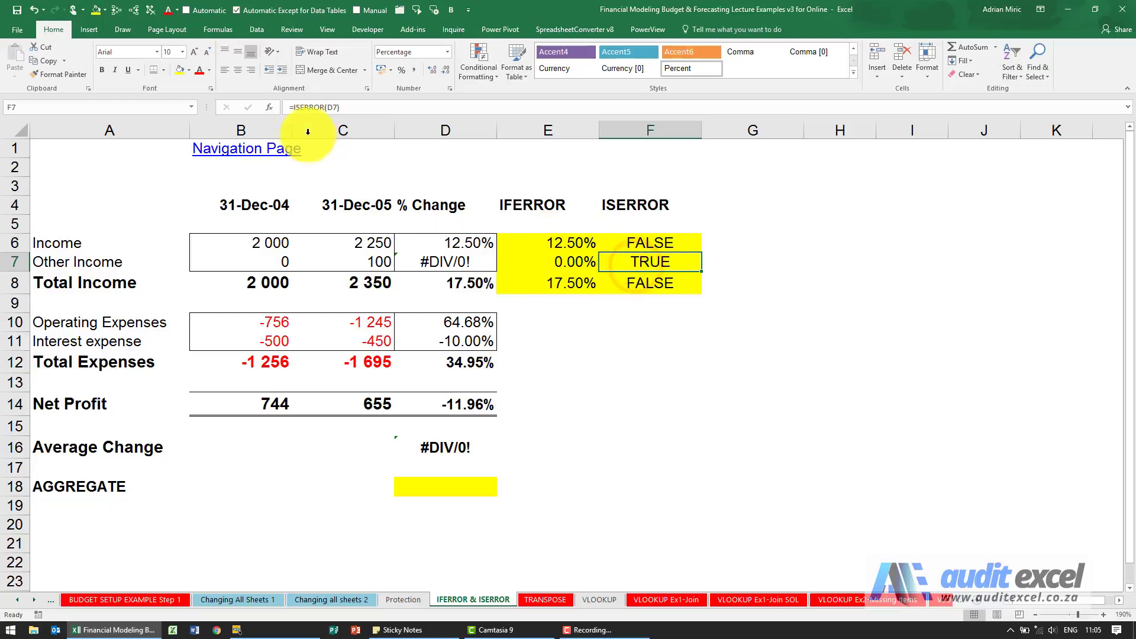
# Edit F7 to =IF(ISERROR(D7)=TRUE,0,D7)
pyautogui.click(293, 108)
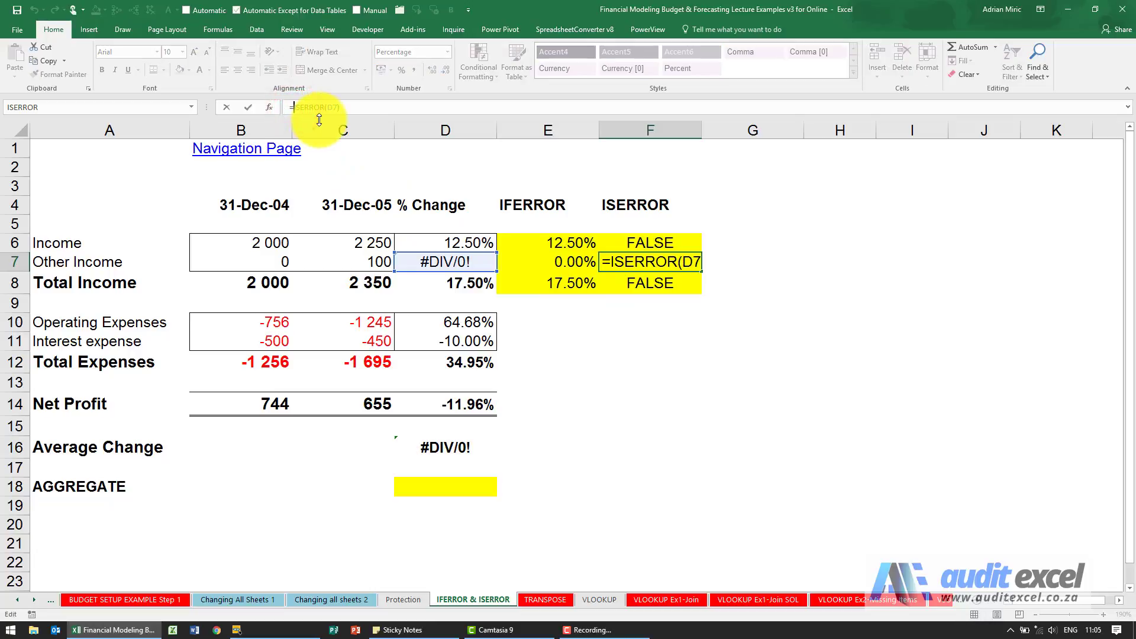
pyautogui.write('if(')
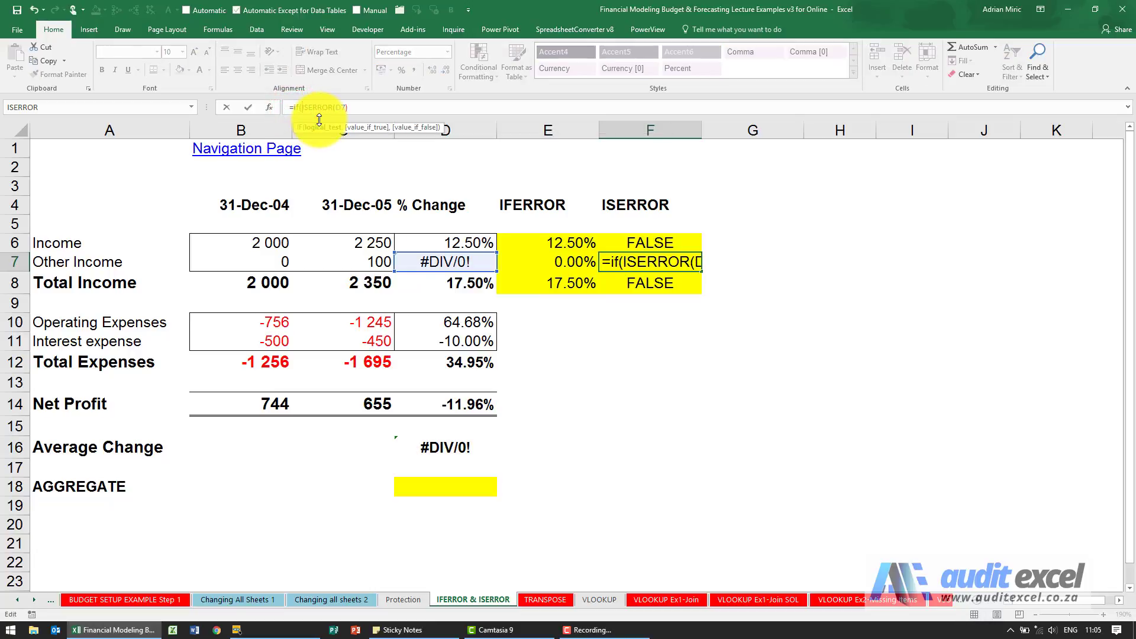
pyautogui.click(355, 107)
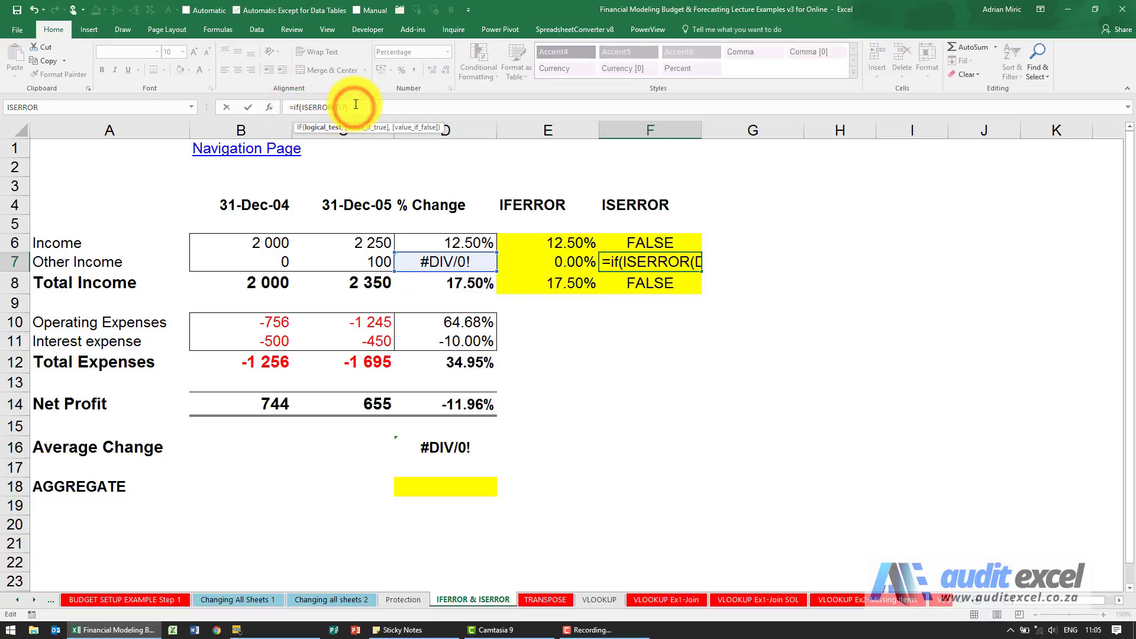
pyautogui.write('=true,')
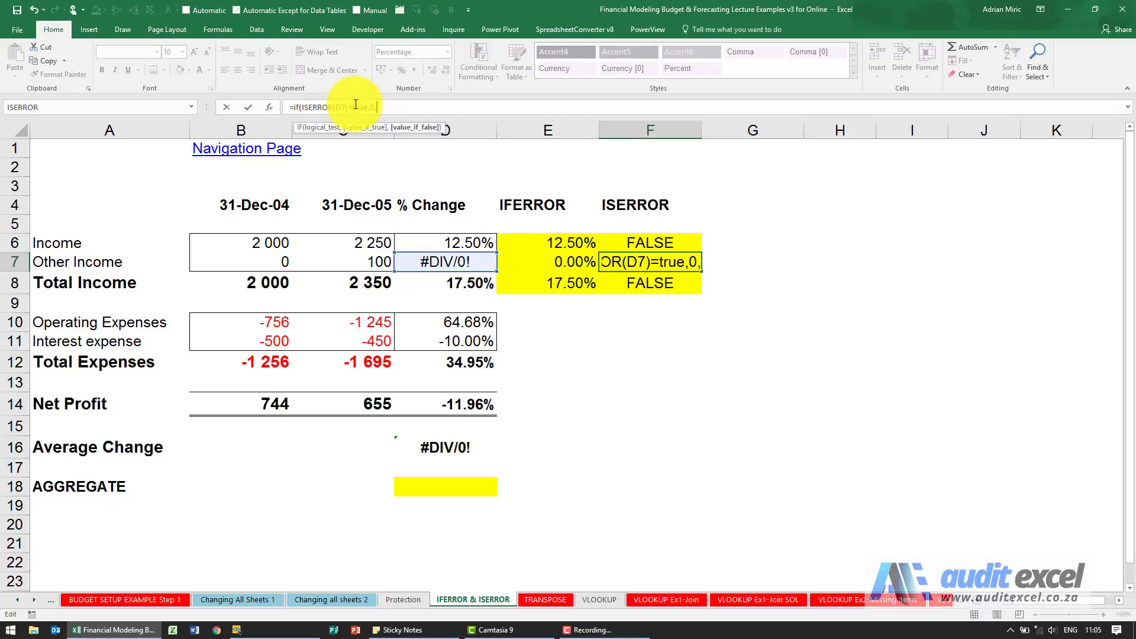
pyautogui.write('0,')
pyautogui.click(417, 261)
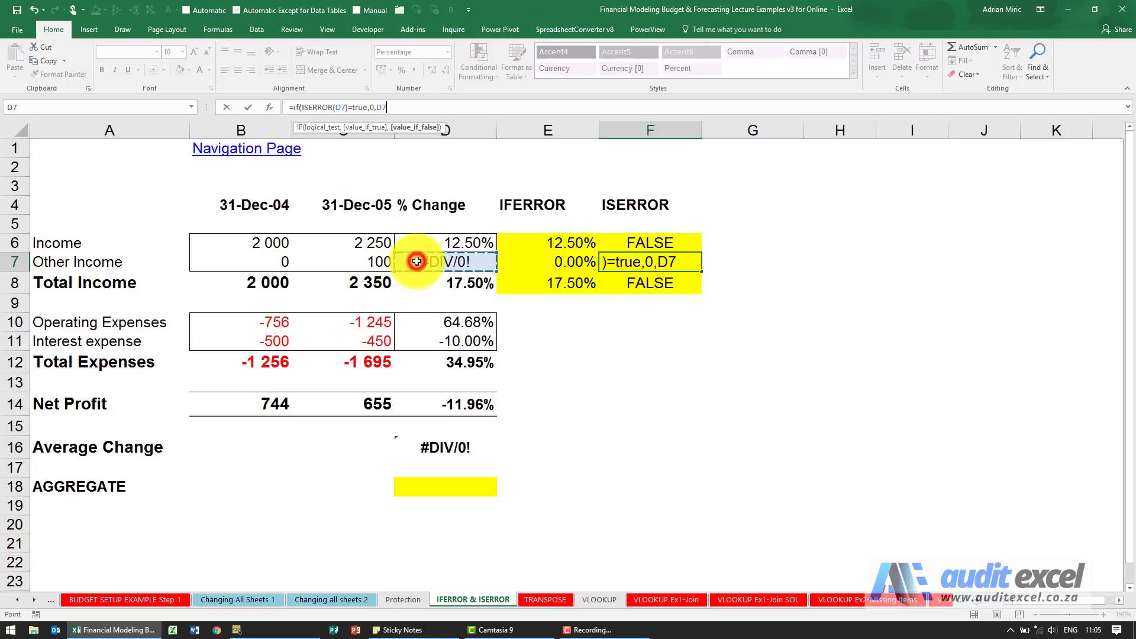
pyautogui.write(')')
pyautogui.hotkey('ctrl', 'Return')
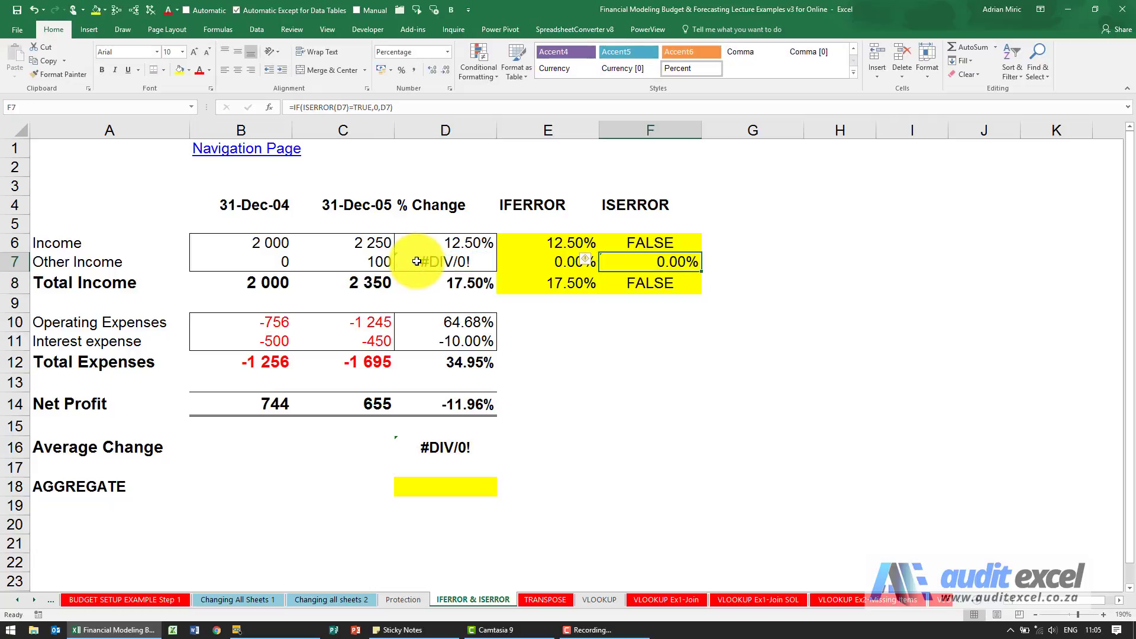
# Copy F7's IF(ISERROR) formula into F6 and F8, giving 12.50%, 0.00% and 17.50%
pyautogui.hotkey('ctrl', 'c')
pyautogui.press('Up')
pyautogui.hotkey('ctrl', 'v')
pyautogui.press('Down')
pyautogui.press('Down')
pyautogui.hotkey('ctrl', 'v')
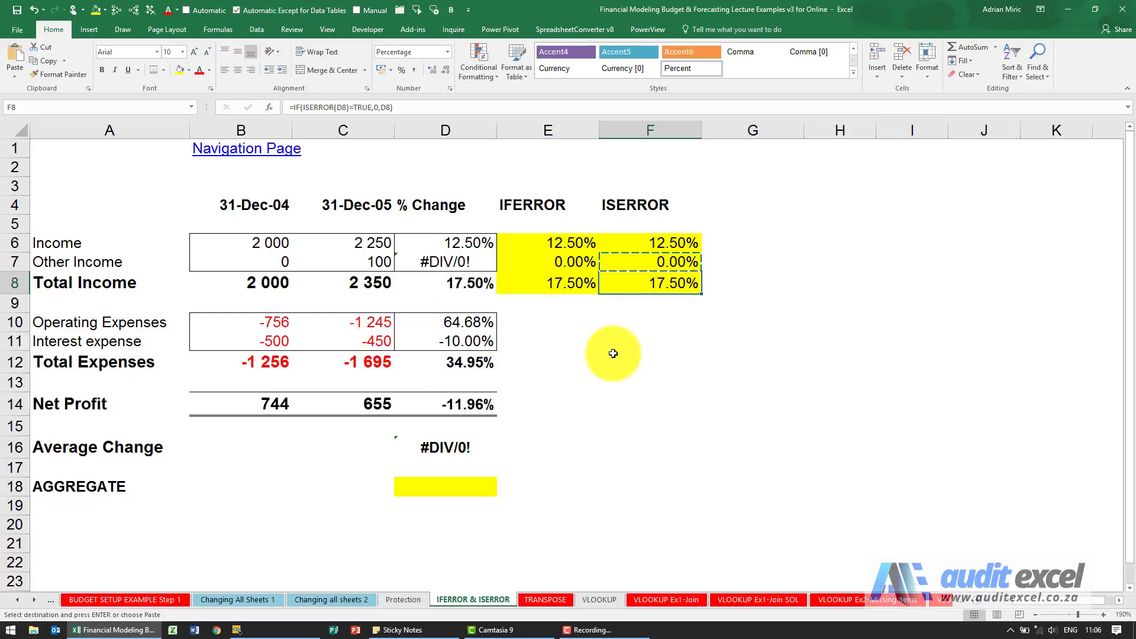
pyautogui.click(657, 261)
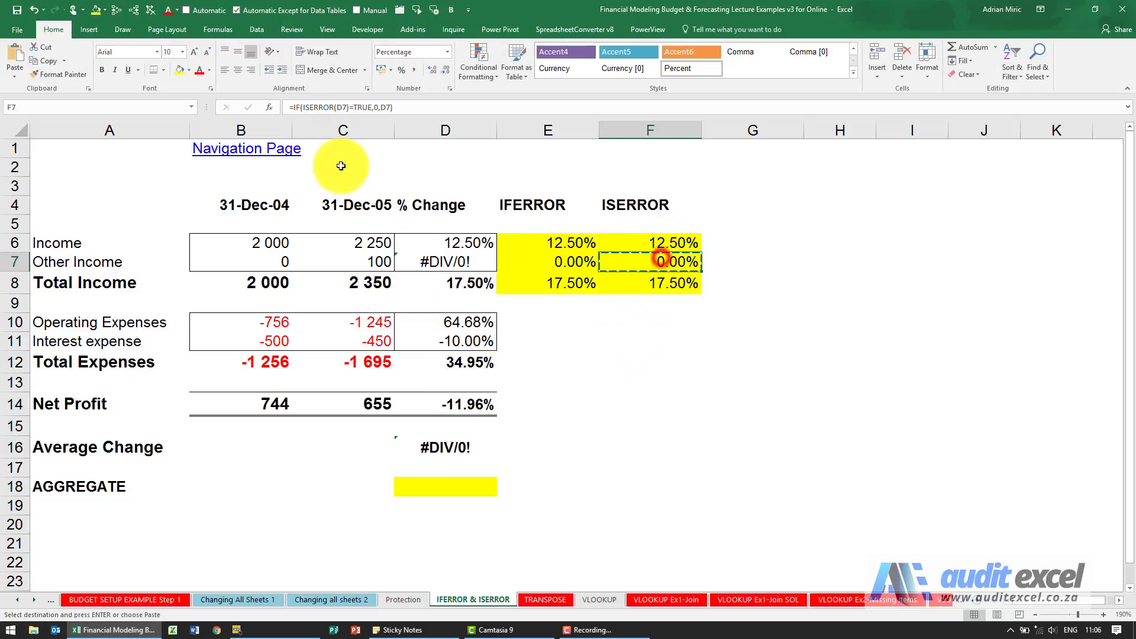
# Compare E7's IFERROR formula with the IF(ISERROR) formulas in F7 and F6
pyautogui.click(557, 262)
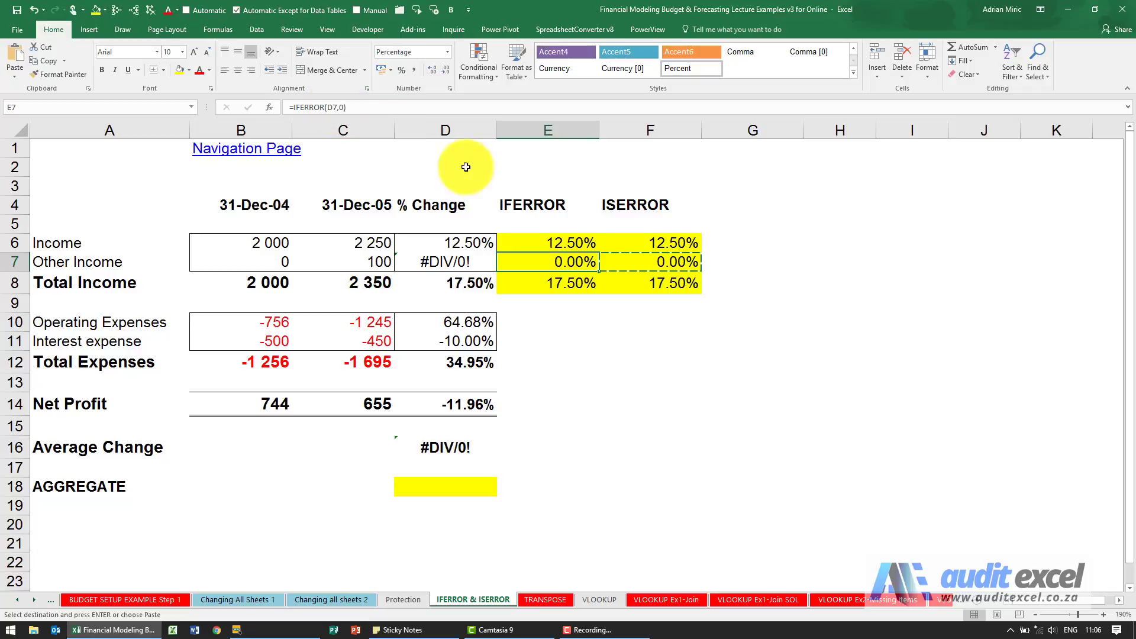
pyautogui.click(650, 259)
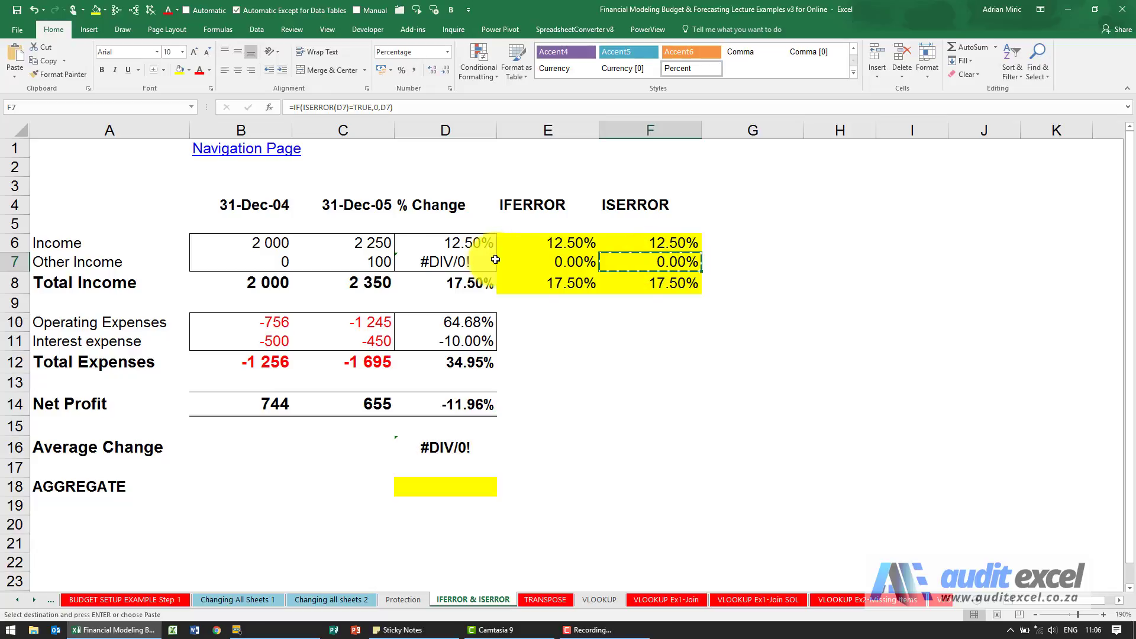
pyautogui.click(666, 240)
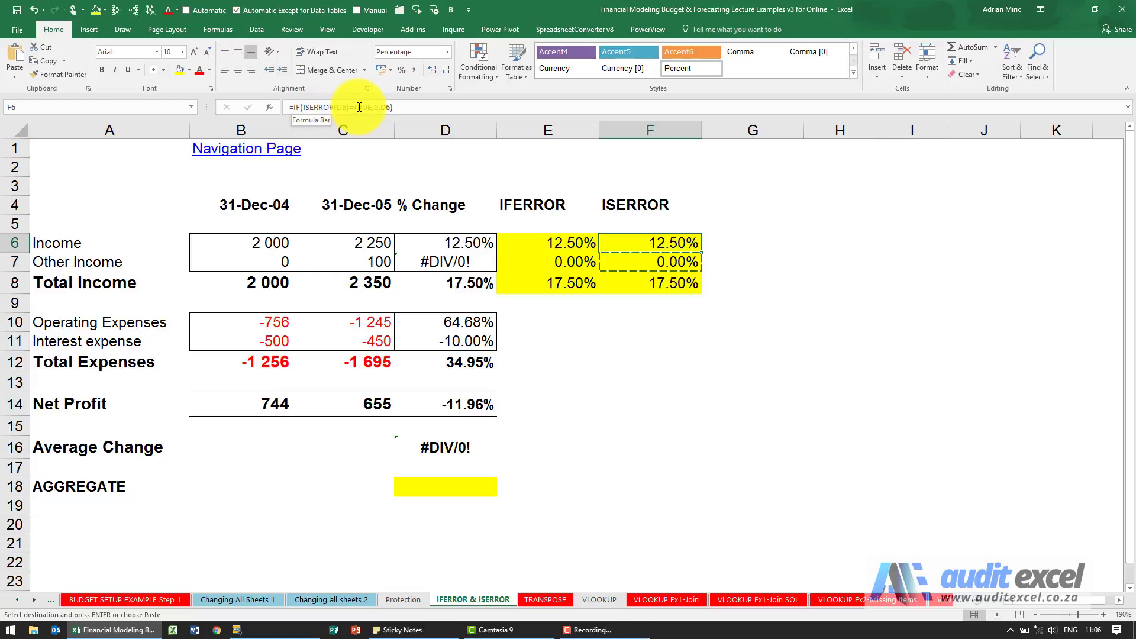
# Edit F6 to =IF(ISERROR(D6)=TRUE,"Error","OK")
pyautogui.click(377, 107)
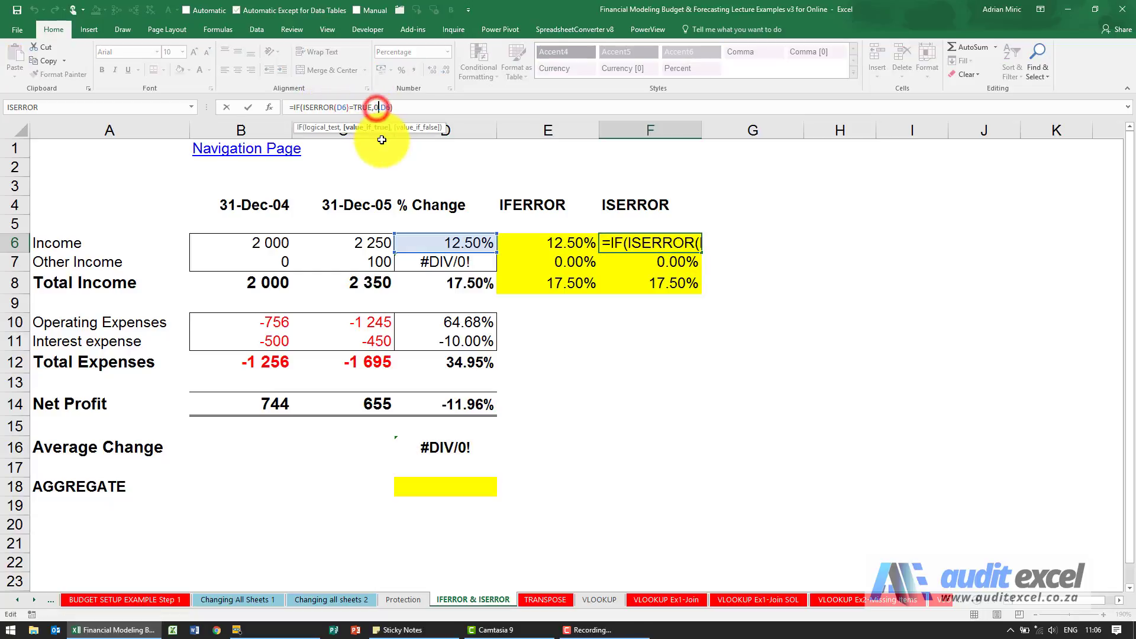
pyautogui.write('"Er')
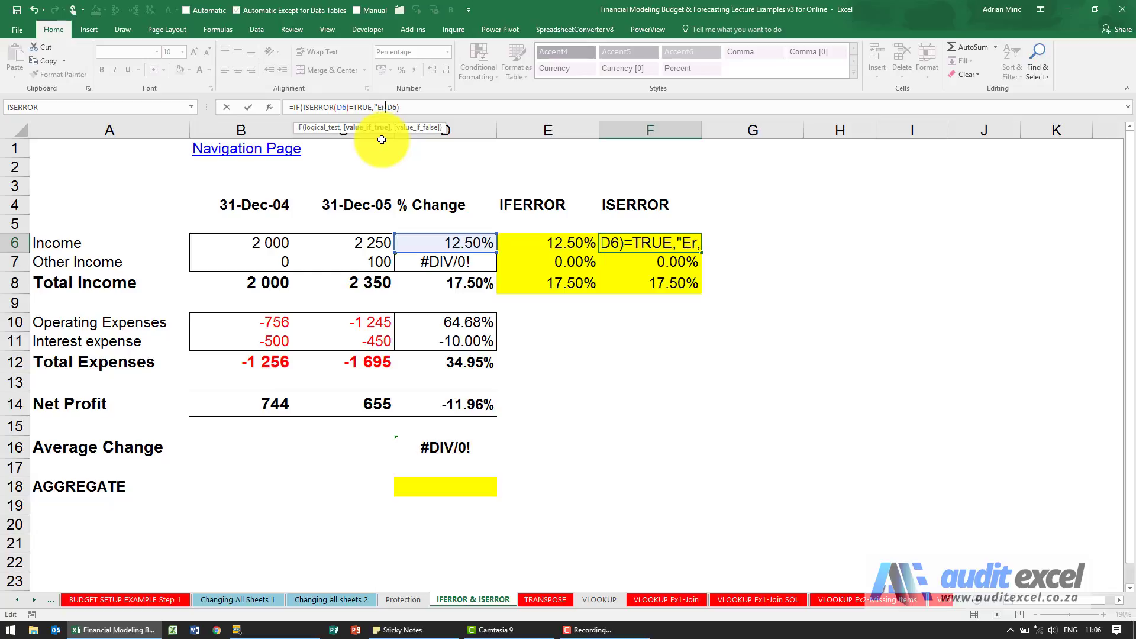
pyautogui.write('ror"')
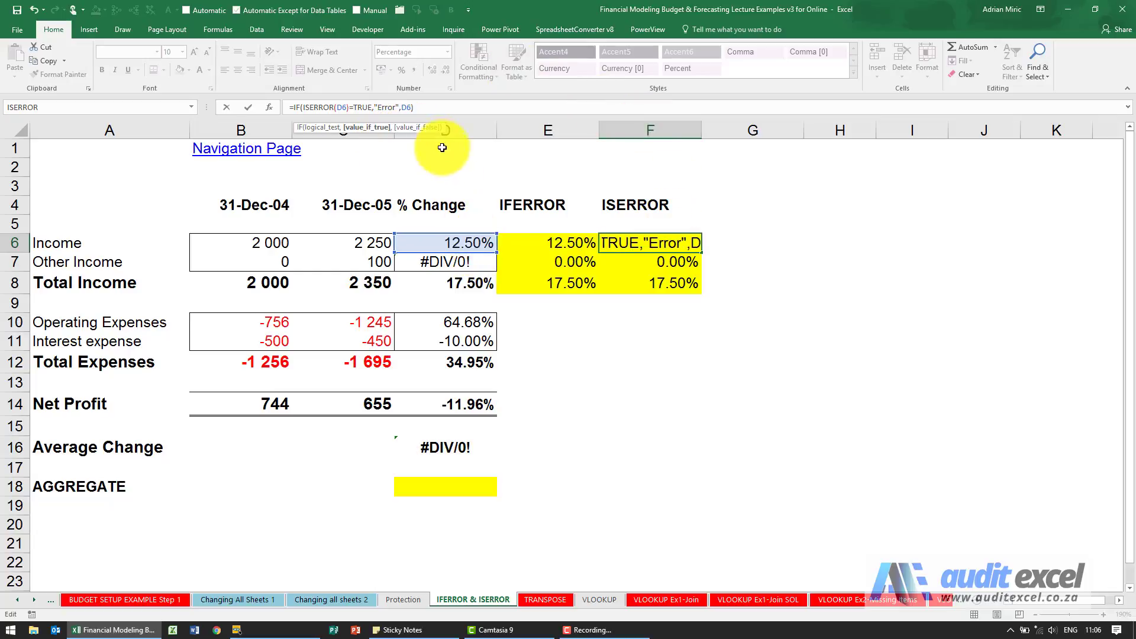
pyautogui.doubleClick(408, 107)
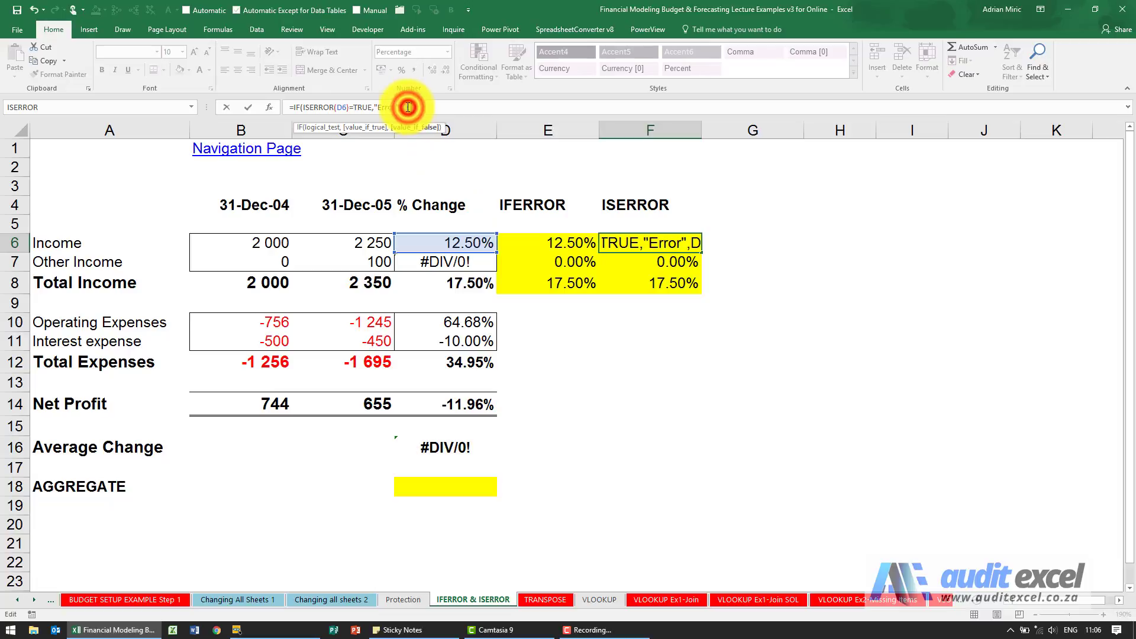
pyautogui.write('"OK')
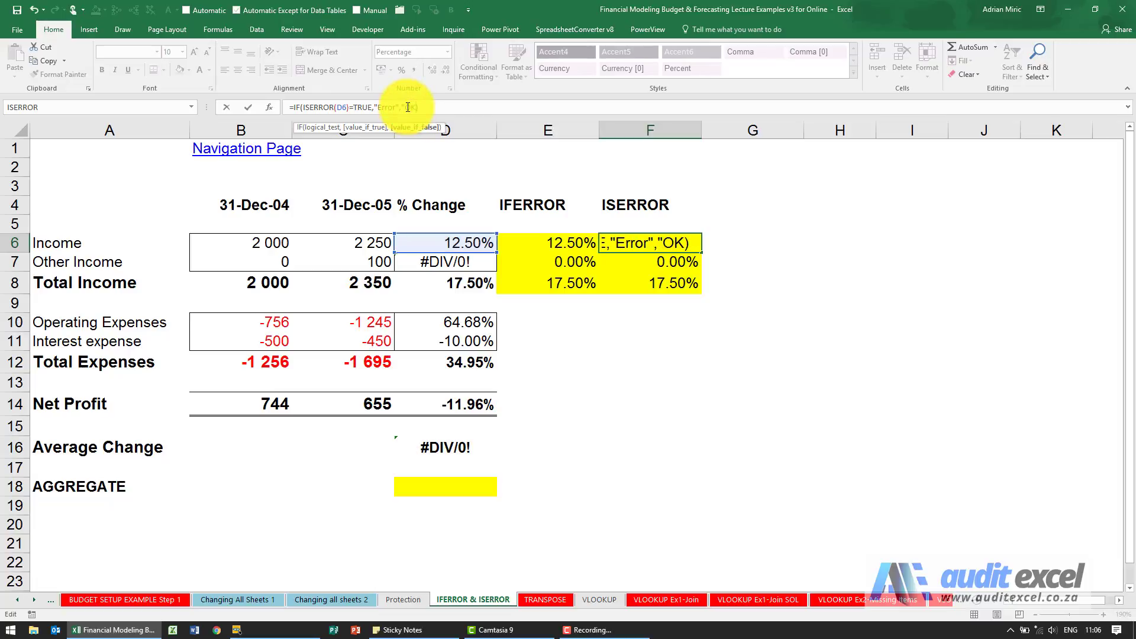
pyautogui.press('Return')
# Paste F6's Error/OK formula across F6:F8, showing OK, Error, OK
pyautogui.press('Up')
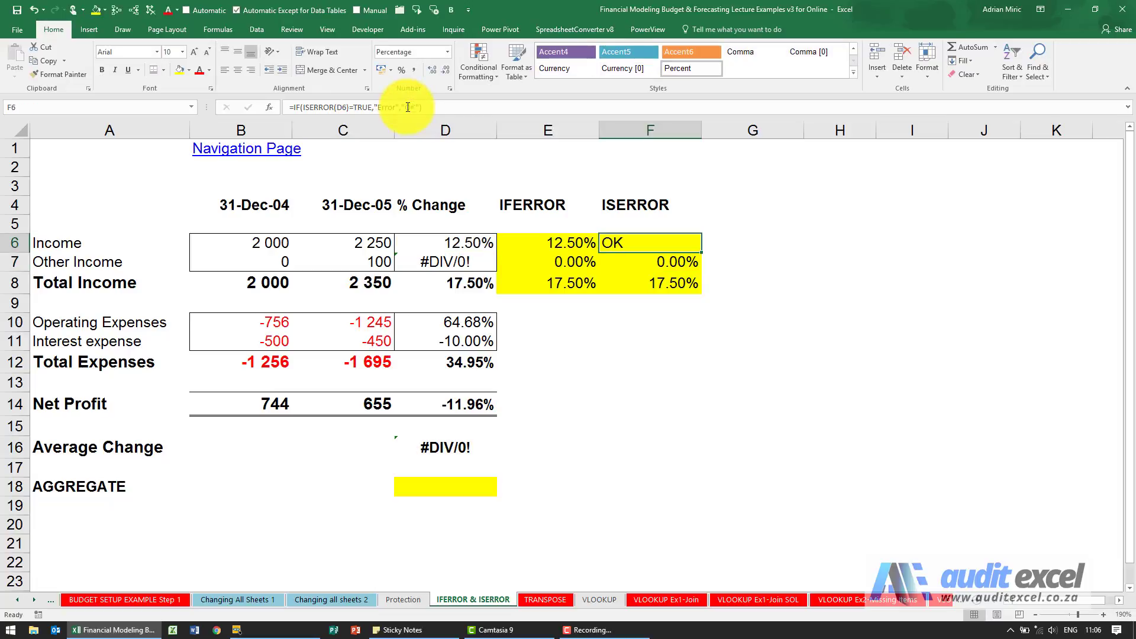
pyautogui.hotkey('ctrl', 'c')
pyautogui.hotkey('shift', 'Down')
pyautogui.hotkey('shift', 'Down')
pyautogui.hotkey('ctrl', 'v')
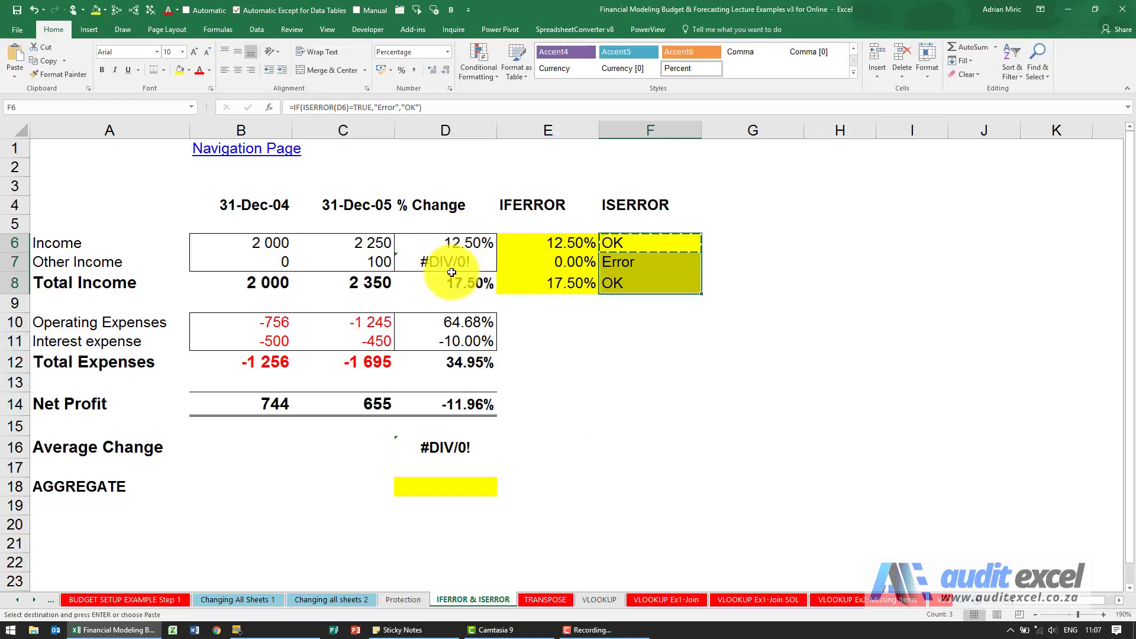
# Copy D16's average formula into E16, giving =AVERAGE(E6:E7,E10:E11) at 6.25%
pyautogui.click(451, 448)
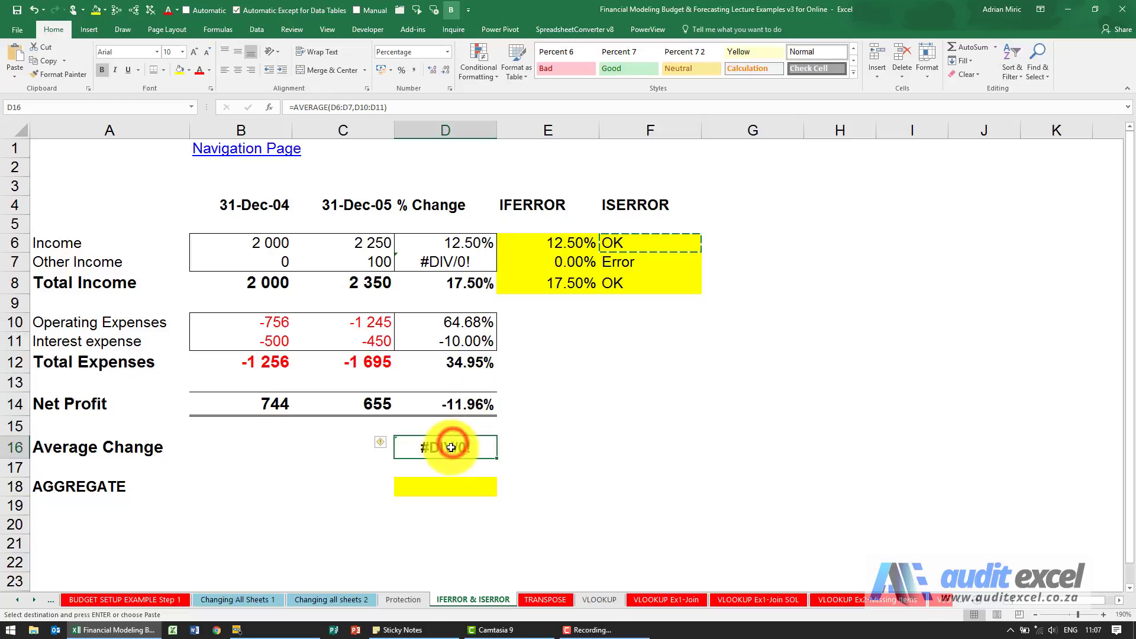
pyautogui.hotkey('ctrl', 'c')
pyautogui.click(520, 441)
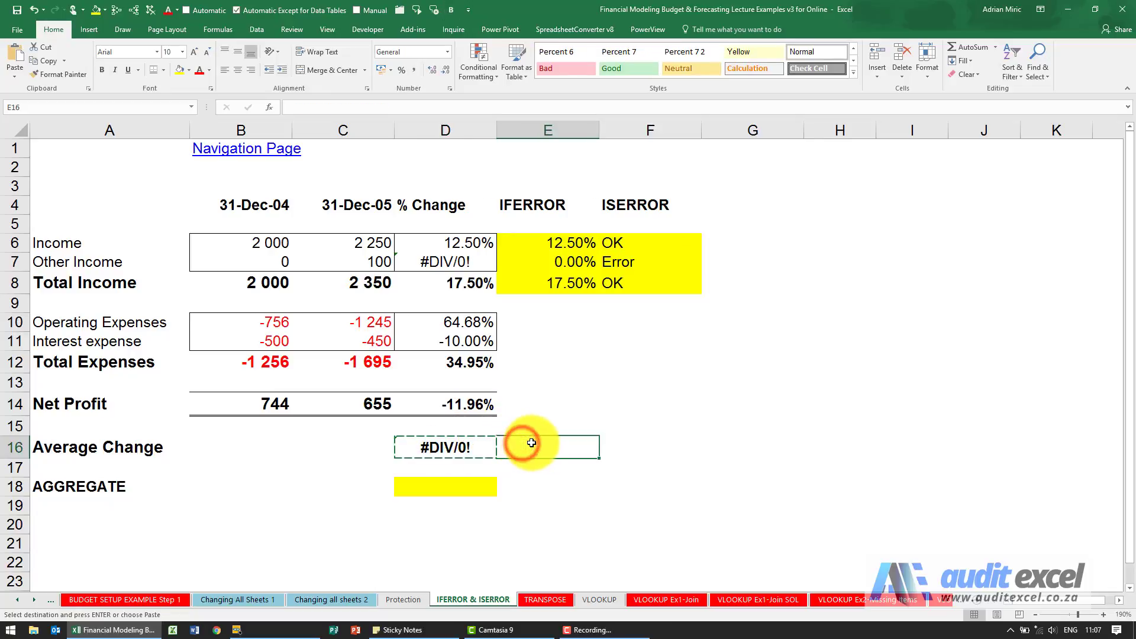
pyautogui.hotkey('ctrl', 'v')
pyautogui.click(618, 445)
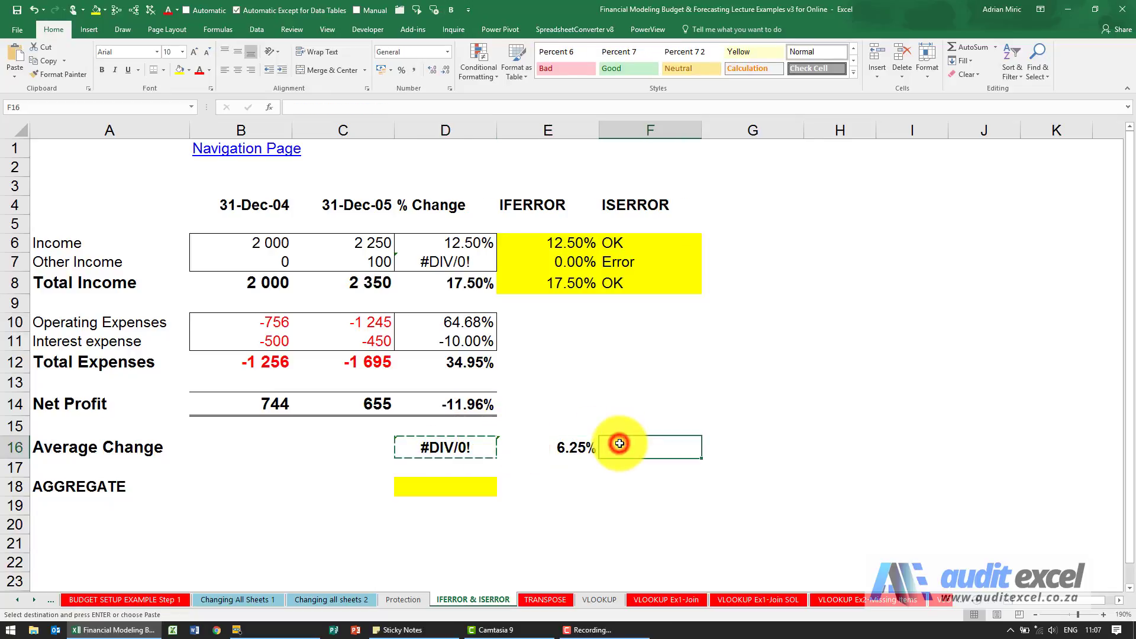
pyautogui.click(586, 446)
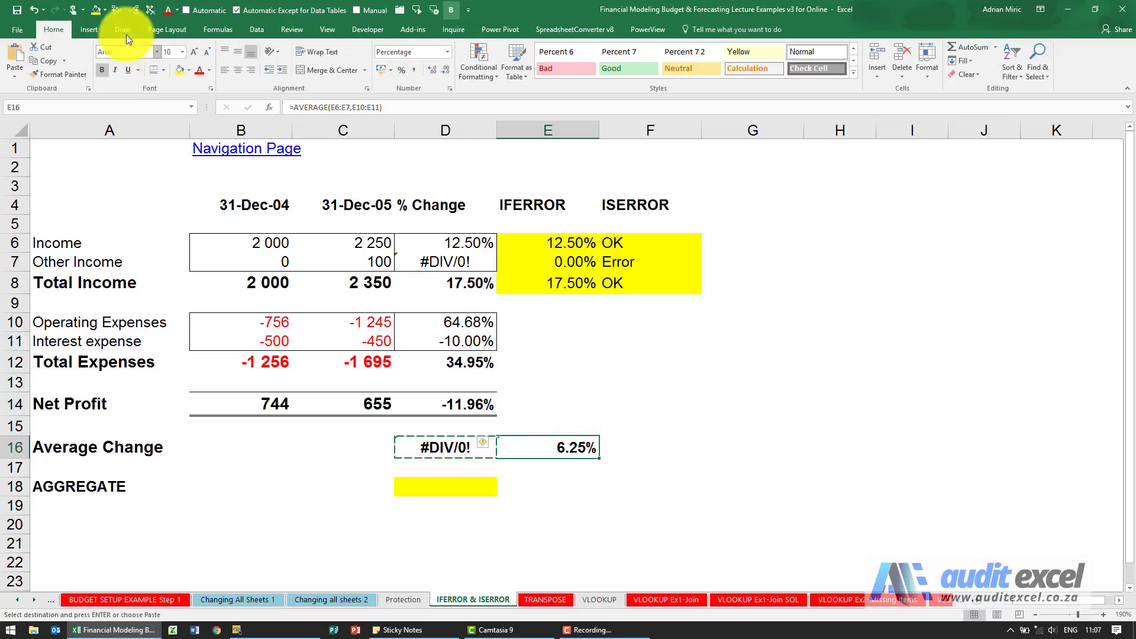
# Trace the precedents feeding E16's average, then remove the arrows
pyautogui.click(115, 12)
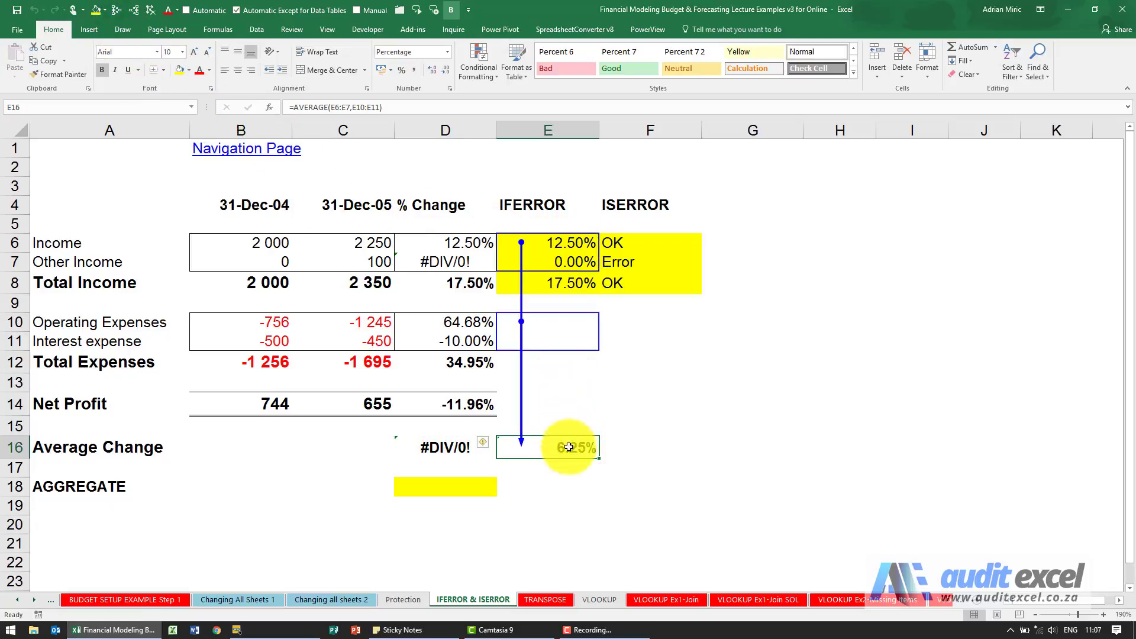
pyautogui.click(158, 17)
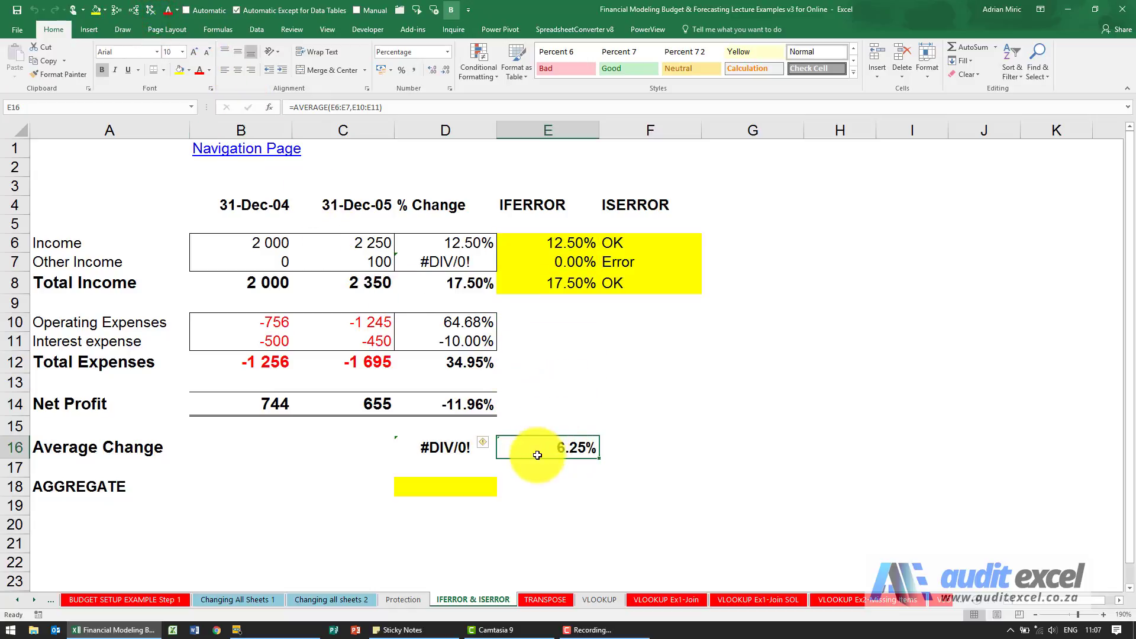
pyautogui.click(477, 487)
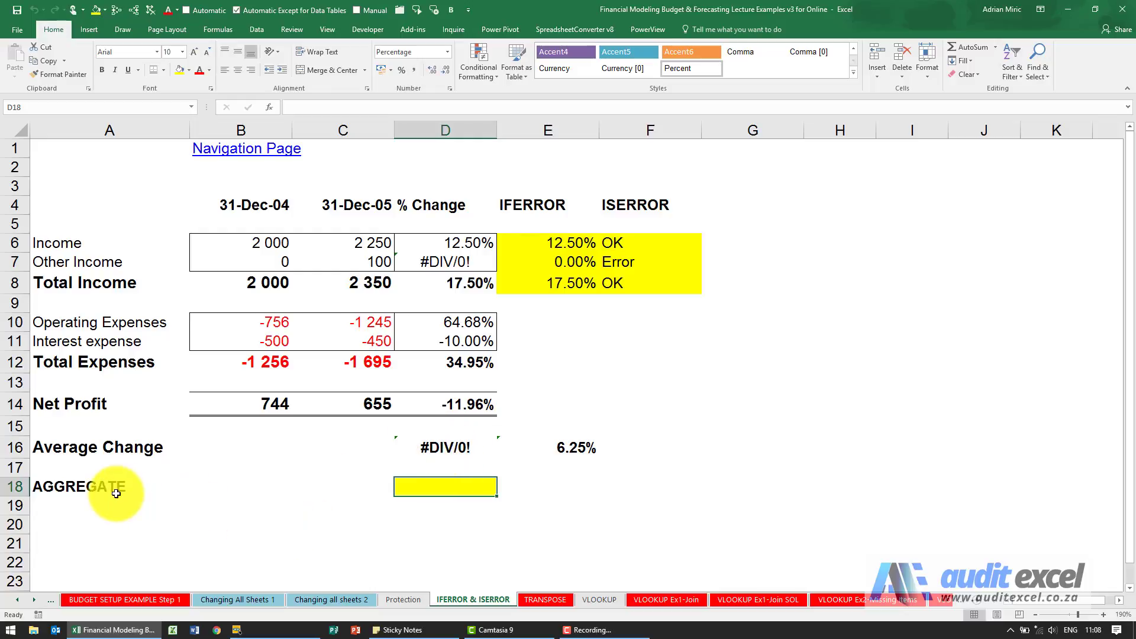
pyautogui.click(269, 107)
pyautogui.click(516, 399)
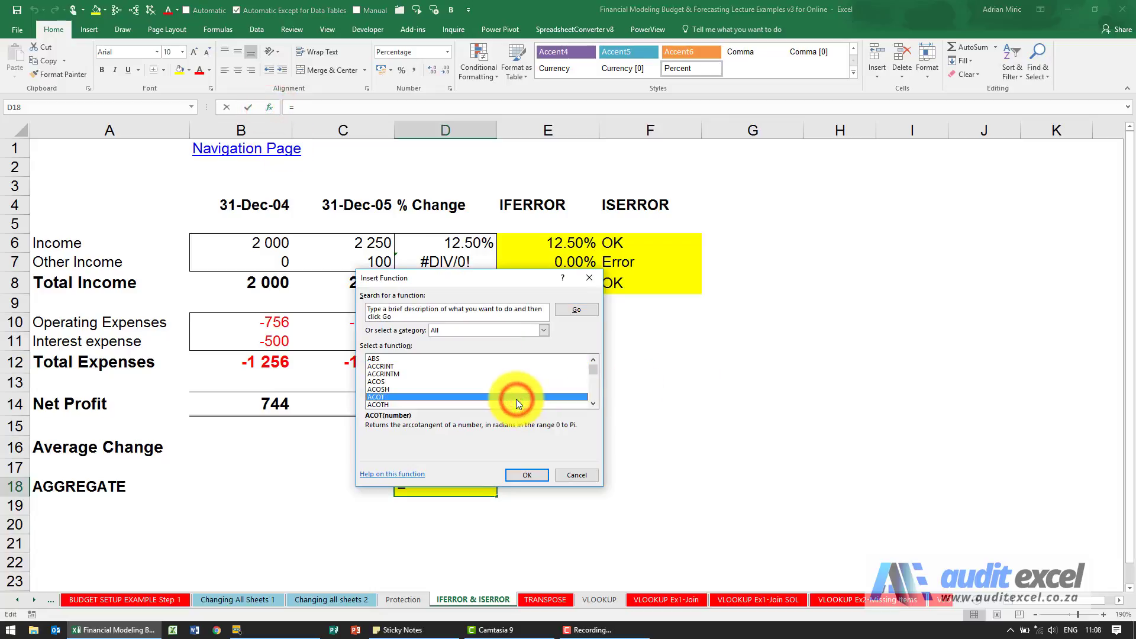
pyautogui.write('ag')
pyautogui.press('Return')
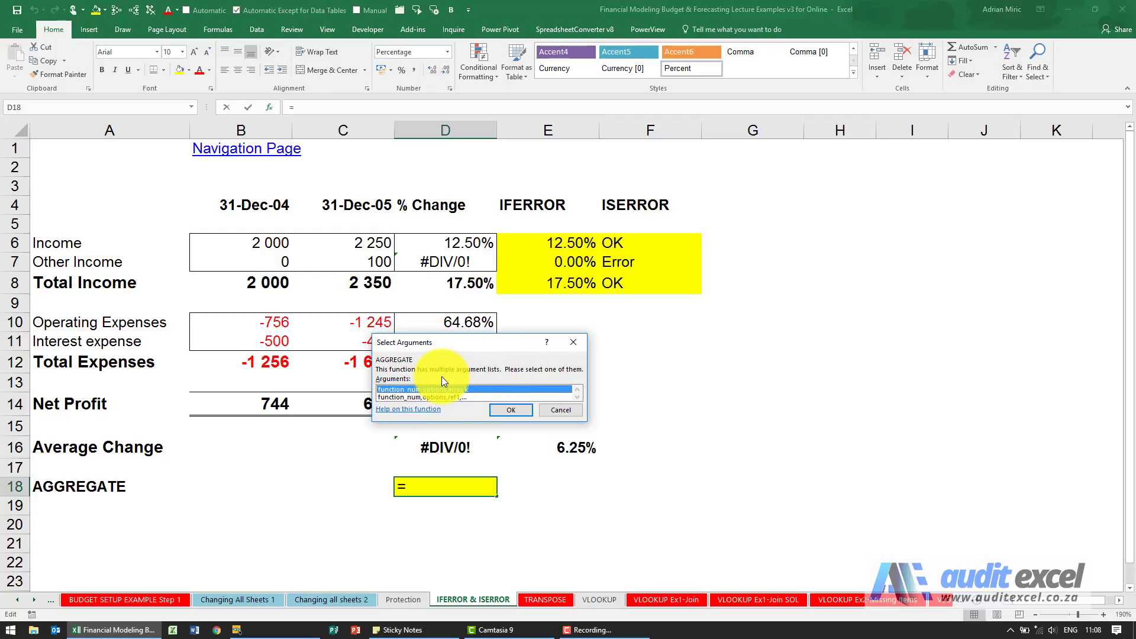
pyautogui.click(554, 410)
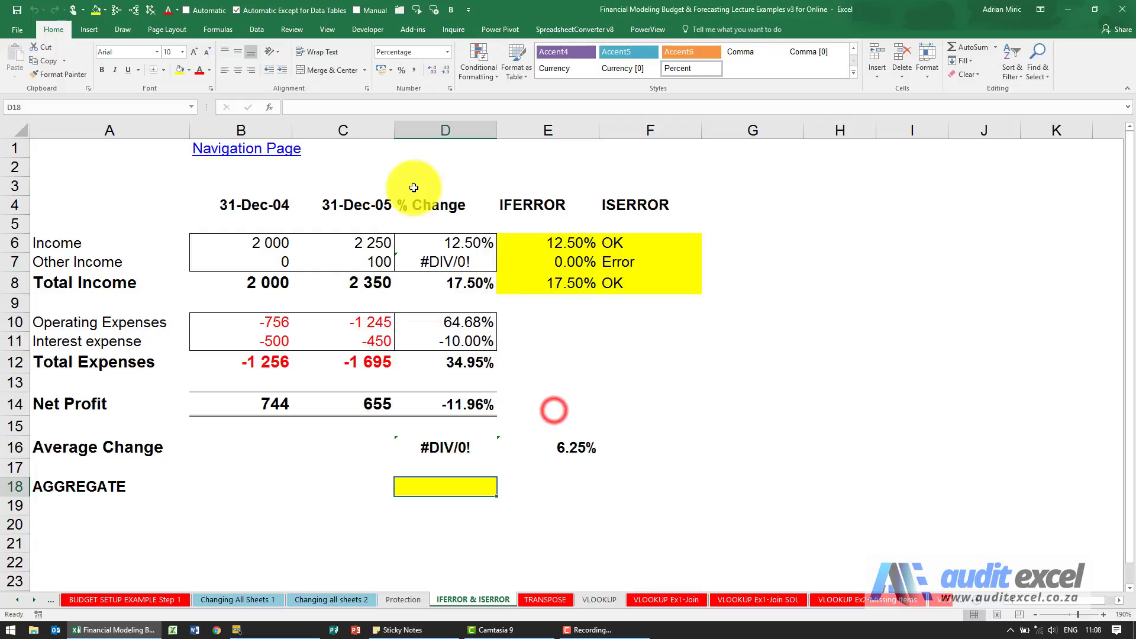
pyautogui.click(325, 102)
# Begin D18's formula as =AGGREGATE(1, choosing function 1 - AVERAGE
pyautogui.write('=')
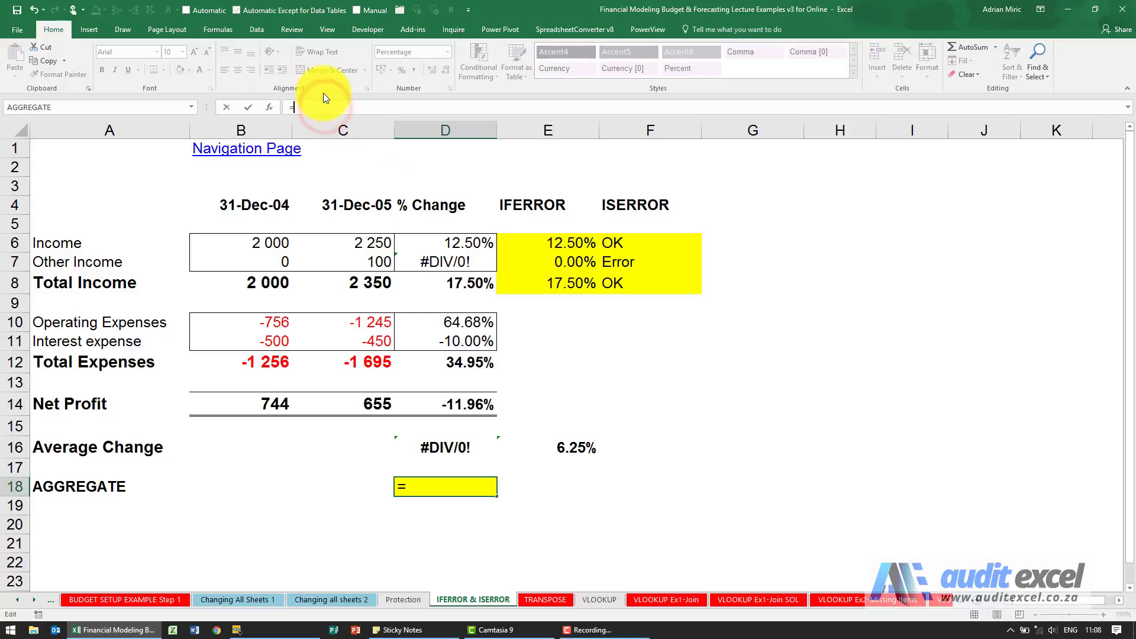
pyautogui.write('agg')
pyautogui.press('Tab')
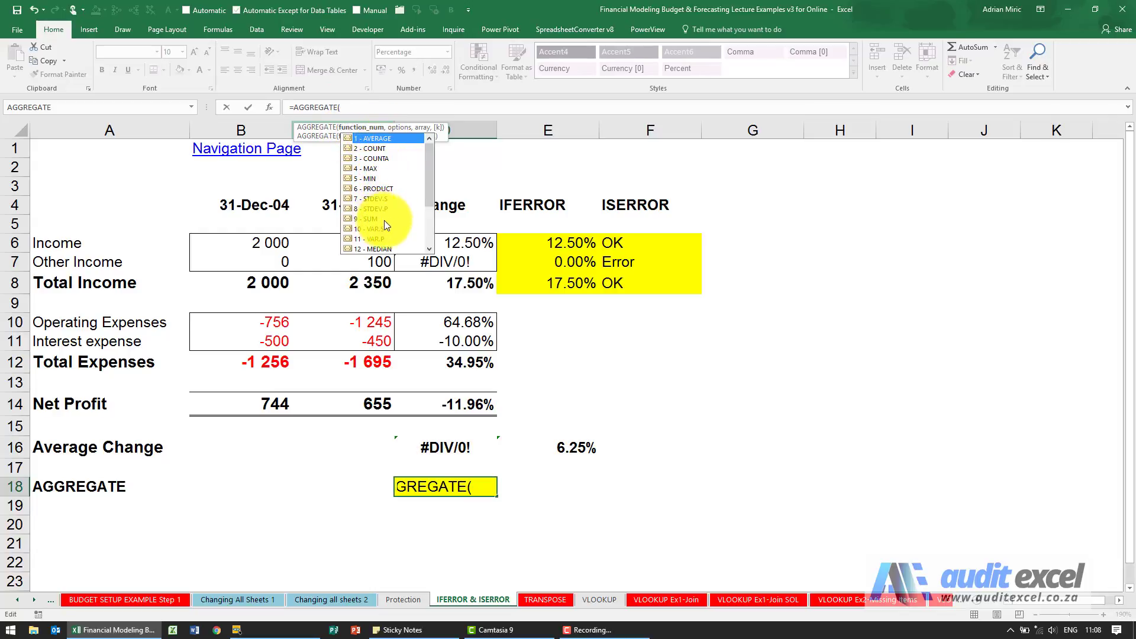
pyautogui.doubleClick(368, 138)
pyautogui.write(',')
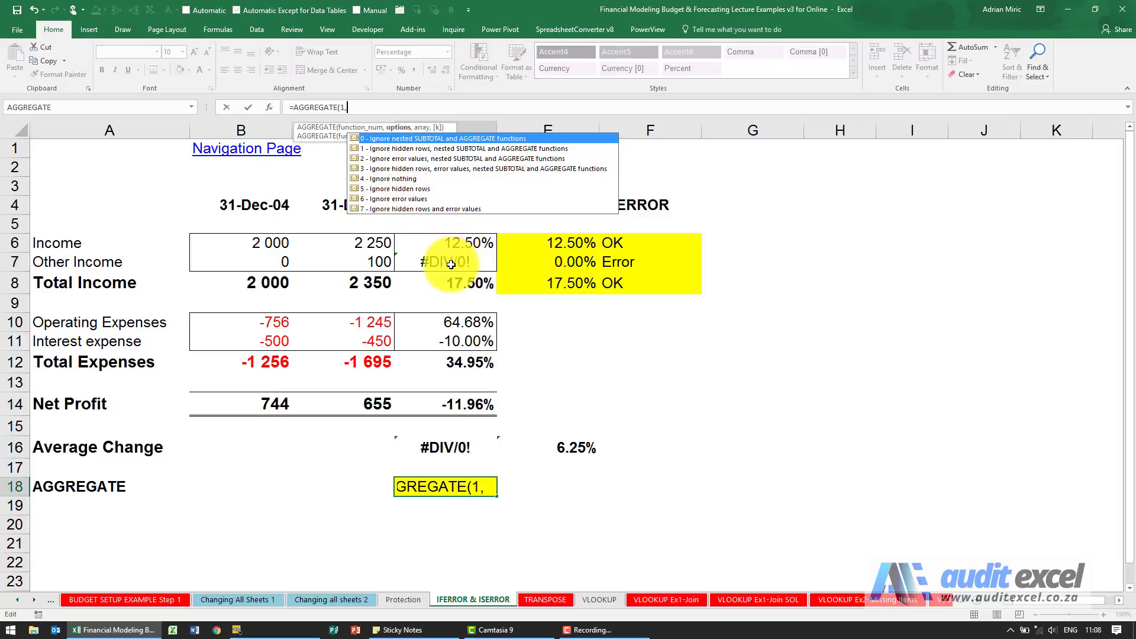
# Complete =AGGREGATE(1,6,D6:D7,D10:D11) in D18, ignoring error values across both ranges
pyautogui.click(398, 199)
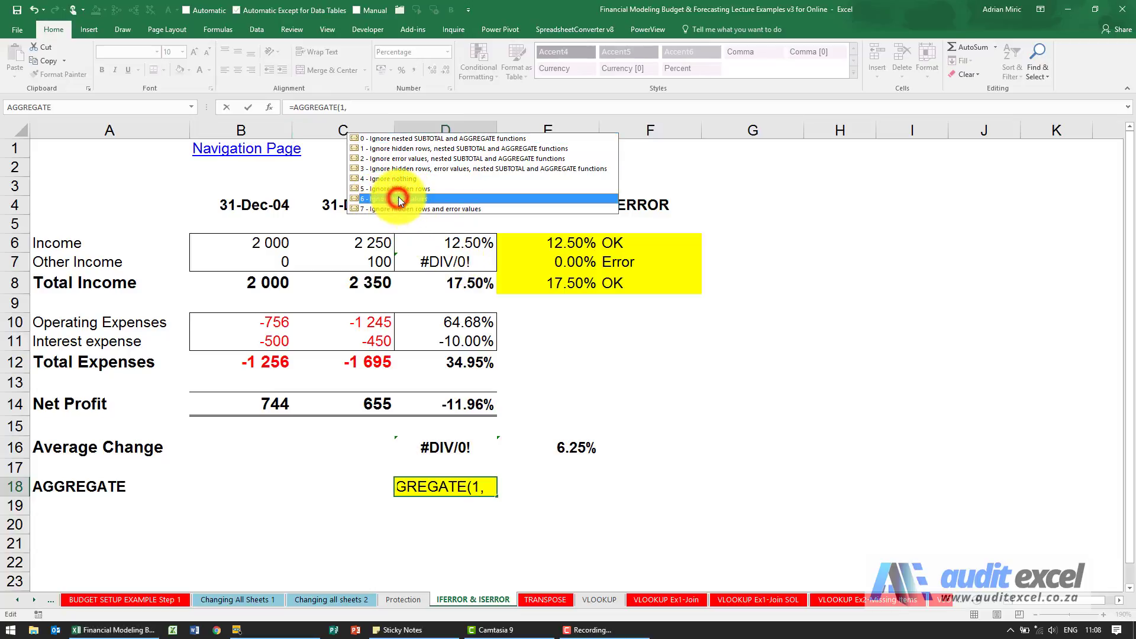
pyautogui.doubleClick(398, 199)
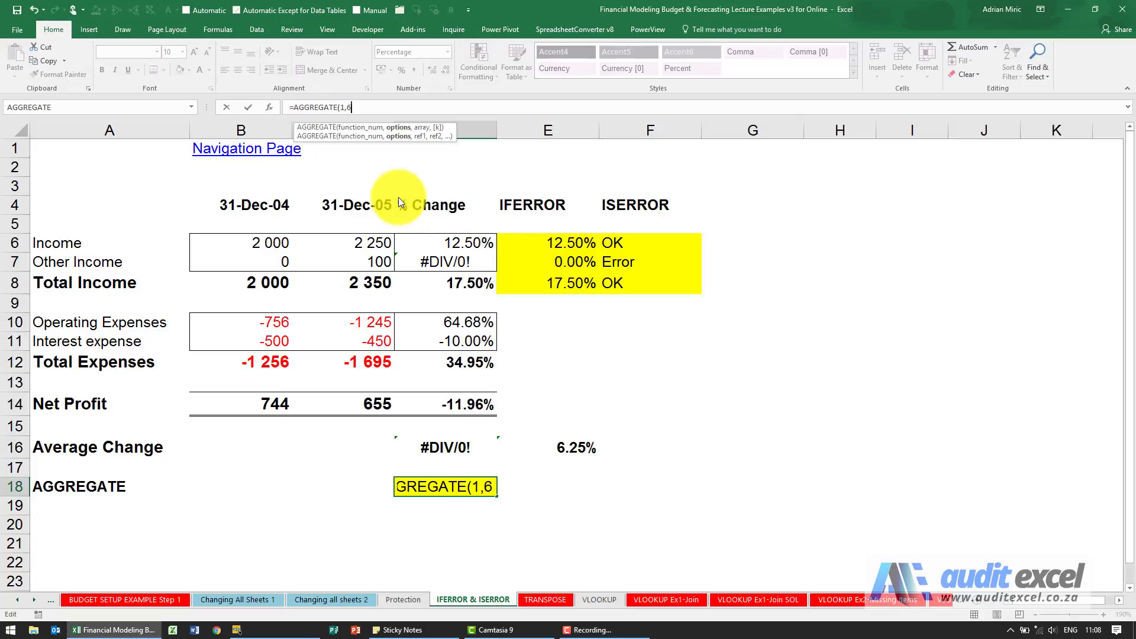
pyautogui.write(',')
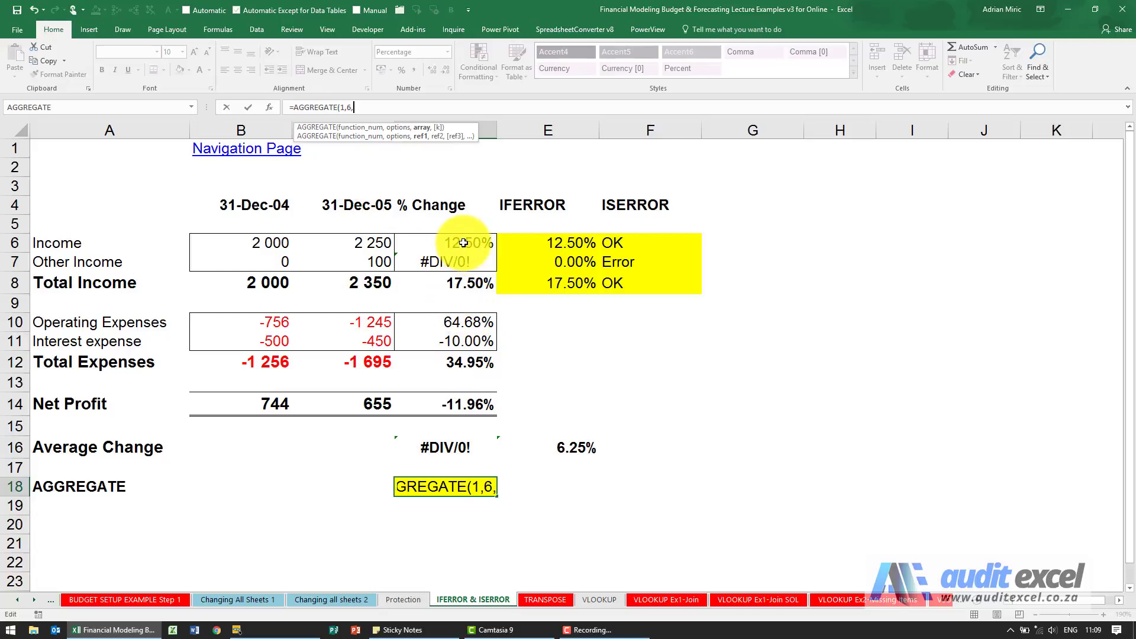
pyautogui.moveTo(463, 243); pyautogui.dragTo(464, 262)
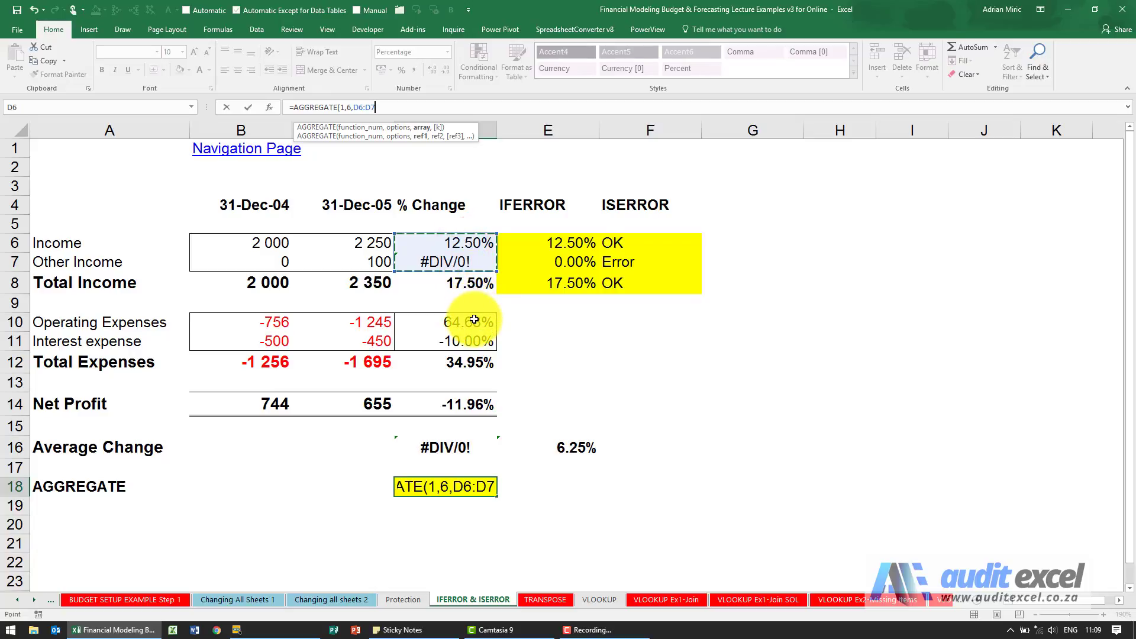
pyautogui.write(',')
pyautogui.moveTo(474, 319); pyautogui.dragTo(480, 343)
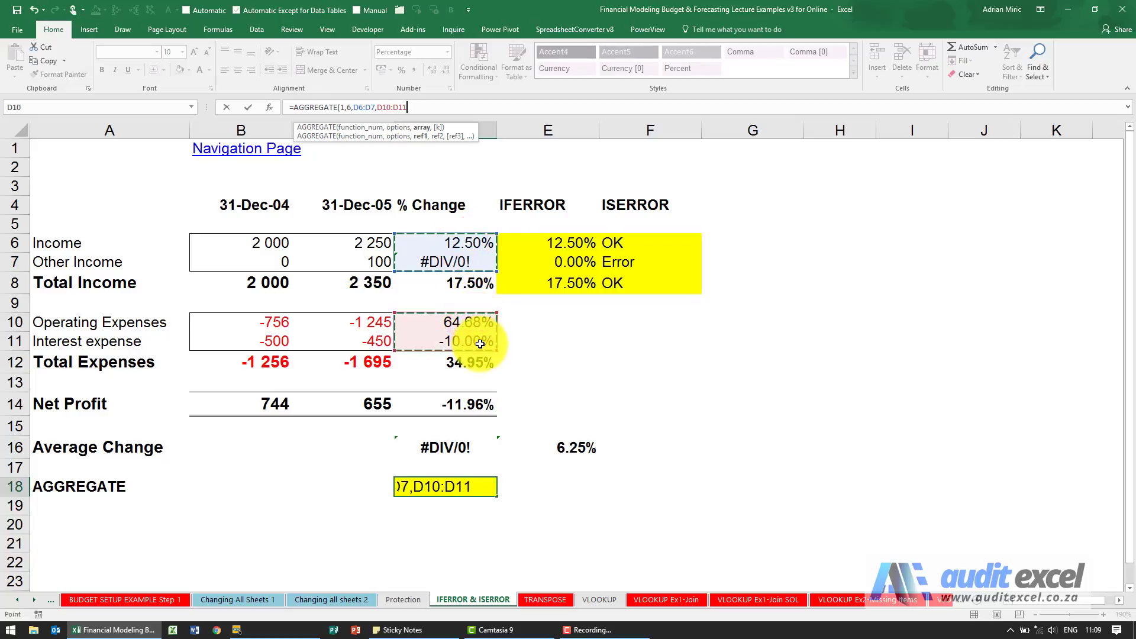
pyautogui.write(')')
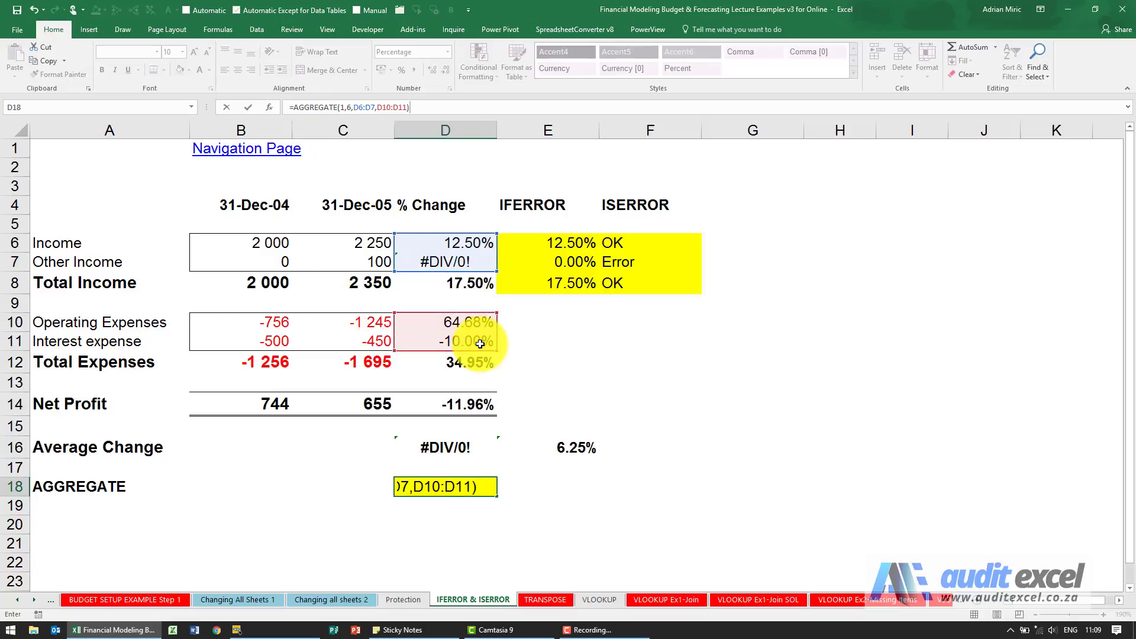
pyautogui.hotkey('ctrl', 'Return')
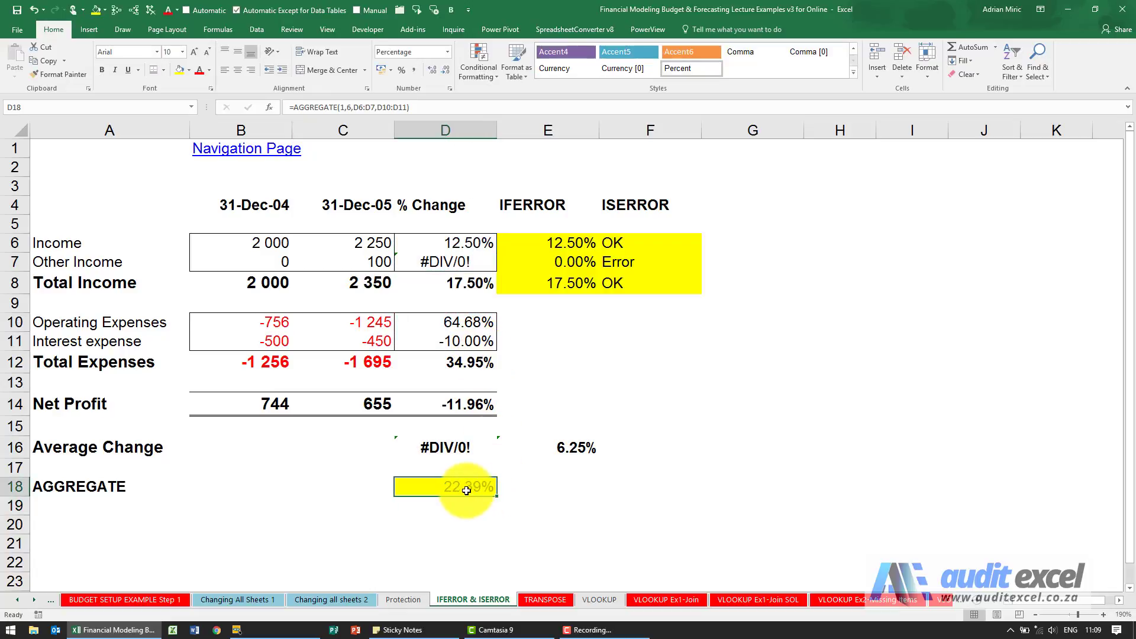
# Trace the precedents of D16's Average Change formula
pyautogui.click(470, 445)
pyautogui.click(116, 12)
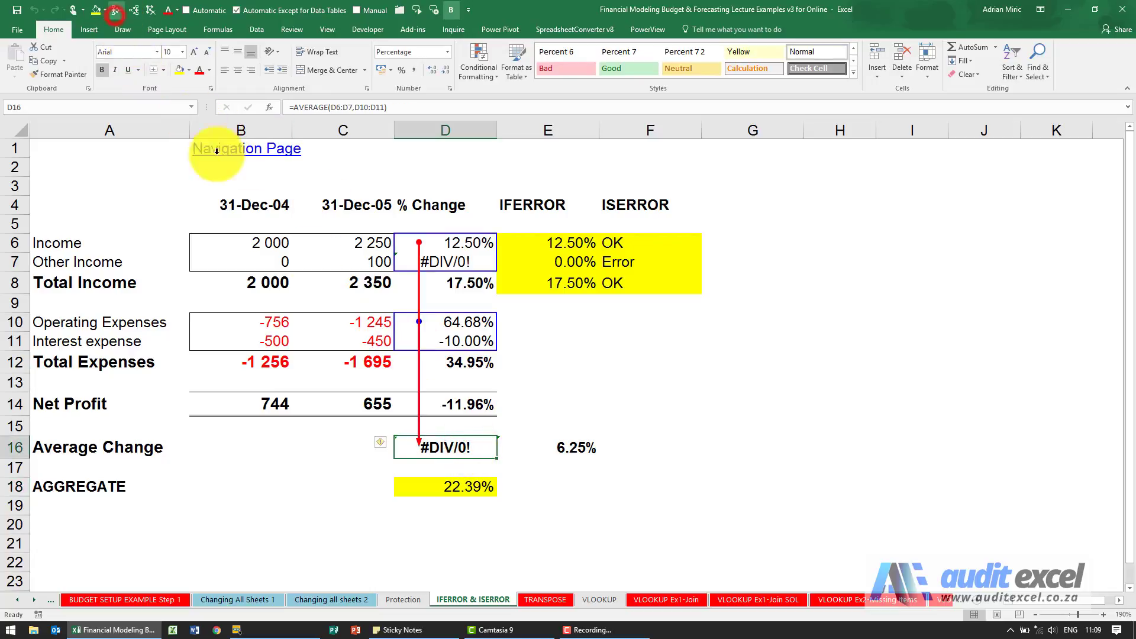